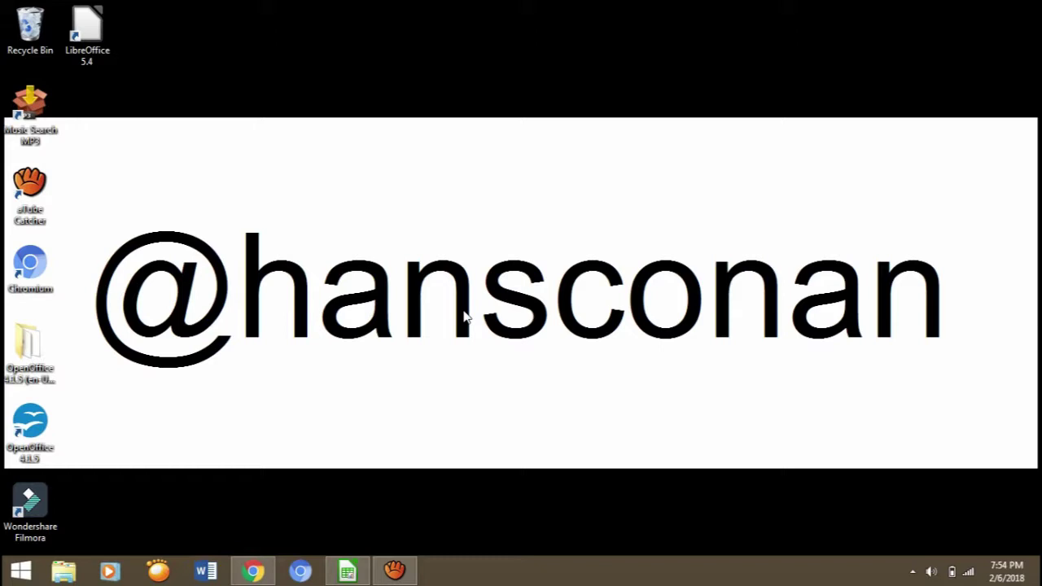
Switch to the open LibreOffice Calc spreadsheet and examine the employee and sarung tenun values on Sheet1
{"action": "left_click", "coordinate": [355, 573]}
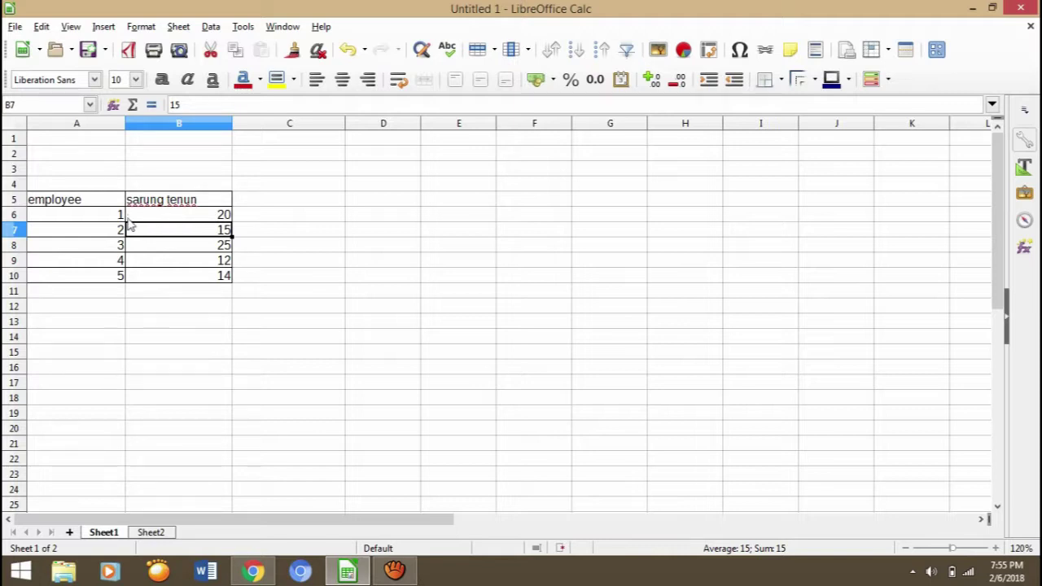
{"action": "left_click", "coordinate": [79, 217]}
{"action": "left_click", "coordinate": [167, 215]}
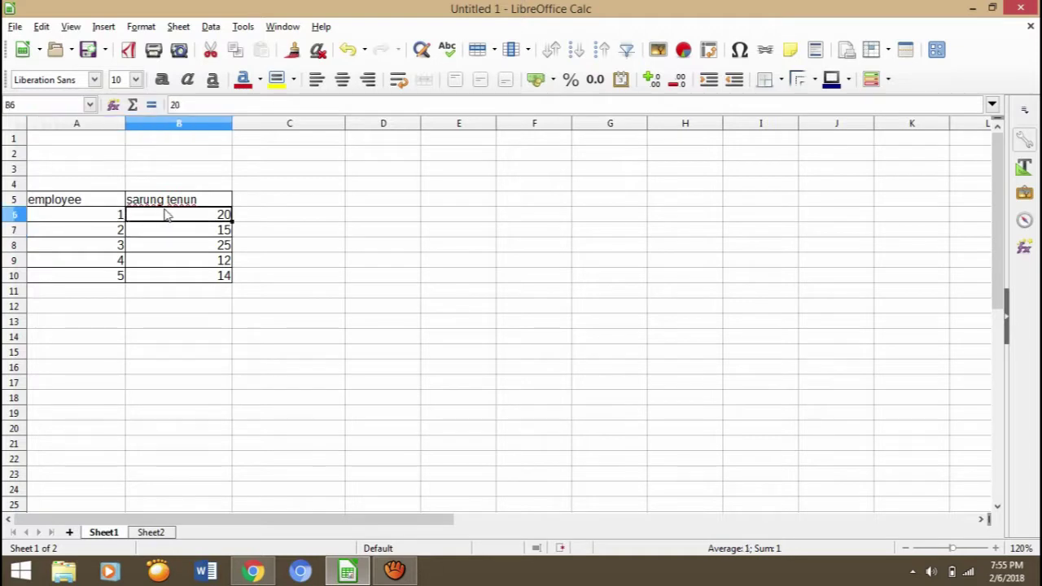
{"action": "left_click", "coordinate": [118, 220]}
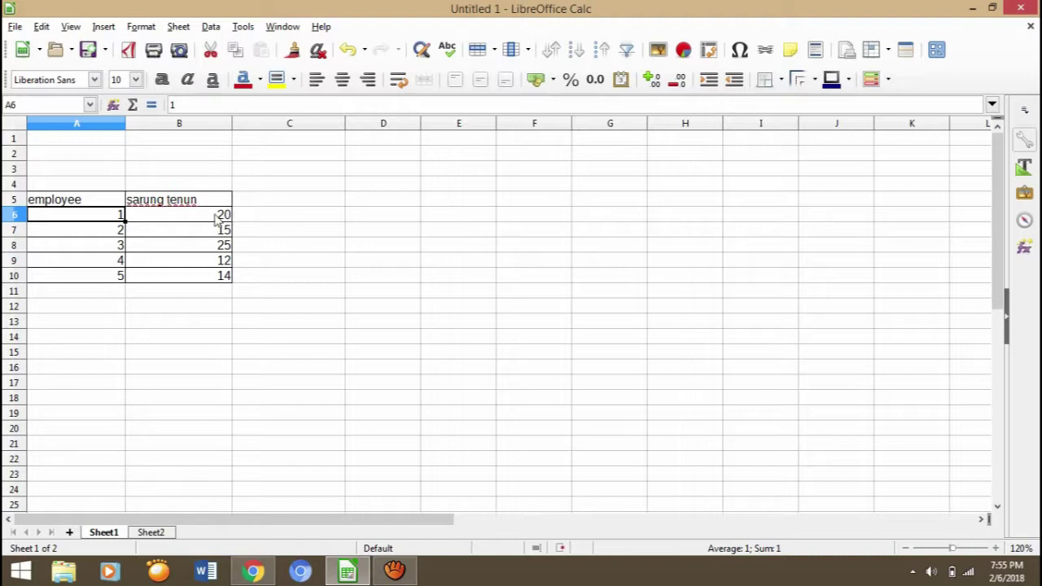
{"action": "left_click", "coordinate": [171, 216]}
{"action": "left_click", "coordinate": [196, 233]}
{"action": "left_click", "coordinate": [202, 246]}
{"action": "left_click", "coordinate": [205, 261]}
{"action": "left_click", "coordinate": [210, 277]}
{"action": "left_click", "coordinate": [204, 245]}
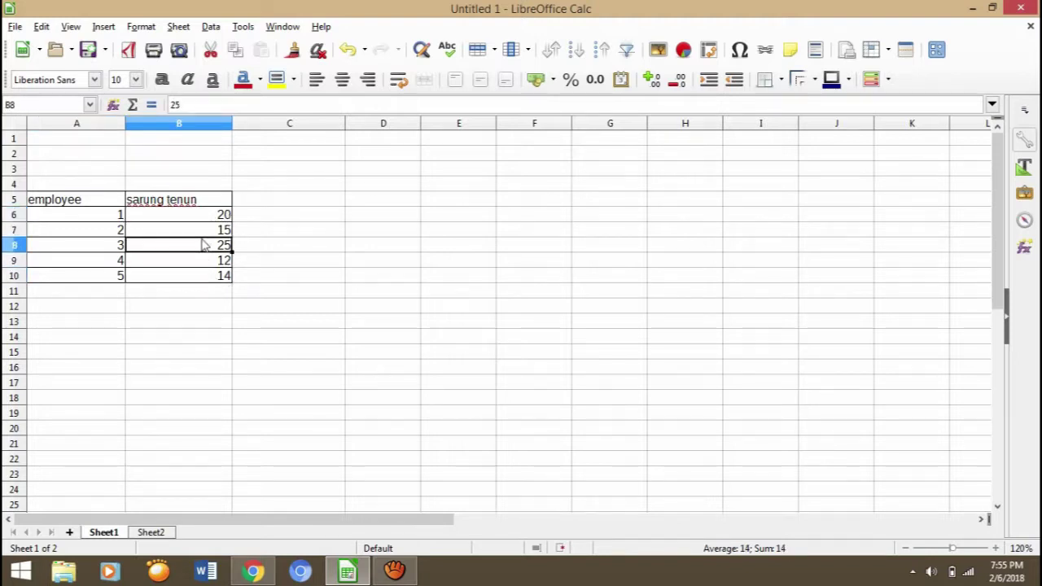
{"action": "left_click", "coordinate": [206, 260]}
{"action": "left_click", "coordinate": [202, 246]}
{"action": "left_click", "coordinate": [114, 247]}
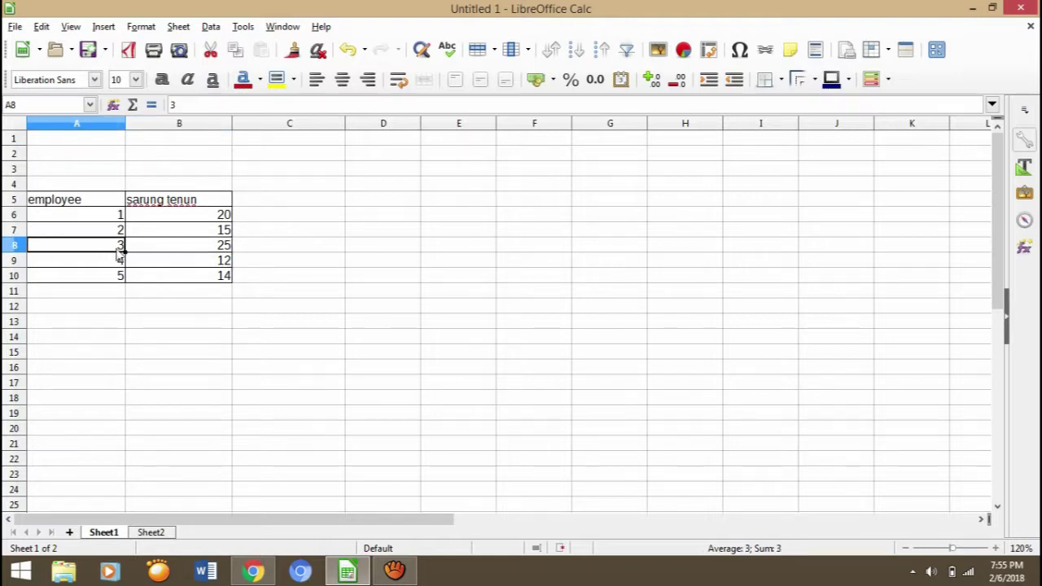
{"action": "left_click", "coordinate": [221, 249]}
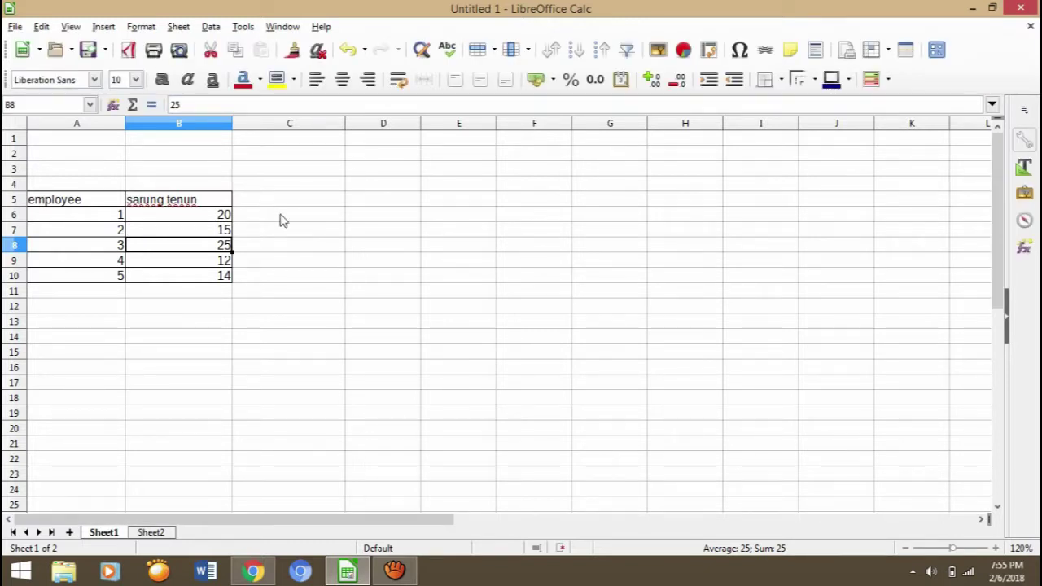
Start a FORECAST formula in cell C6 with 25 as the value argument
{"action": "left_click", "coordinate": [281, 220]}
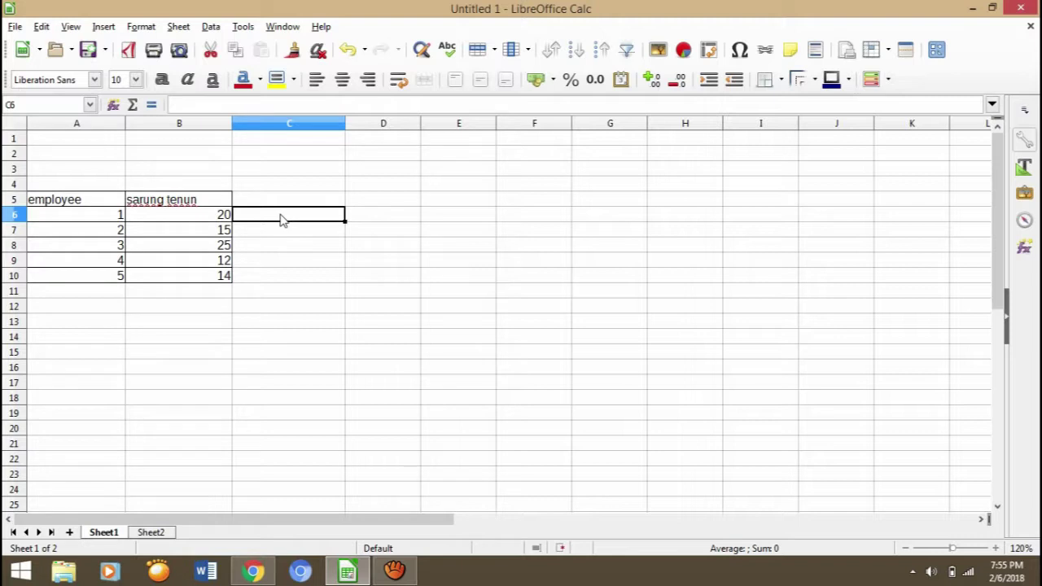
{"action": "type", "text": "="}
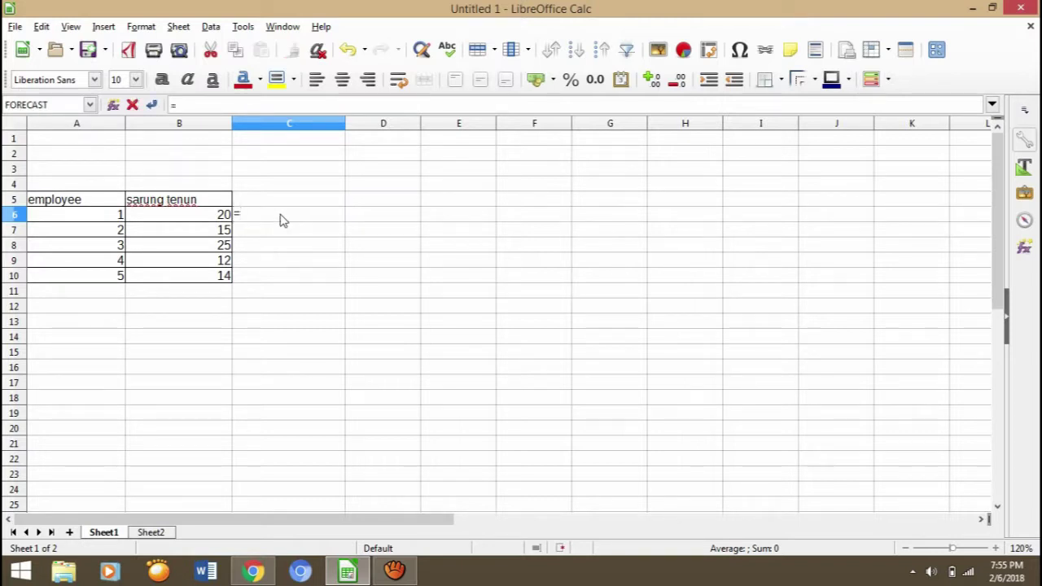
{"action": "type", "text": "fo"}
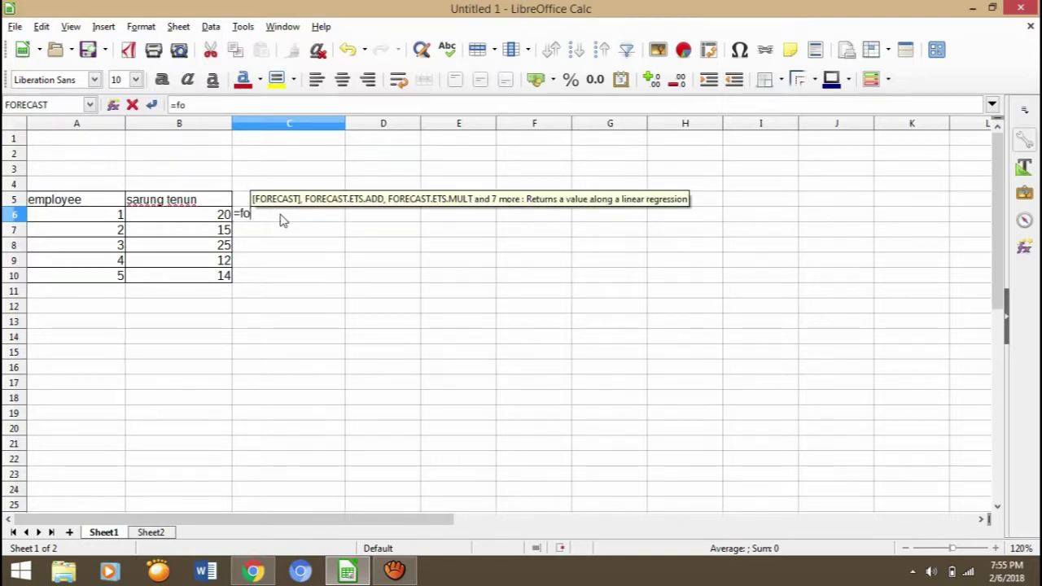
{"action": "type", "text": "re"}
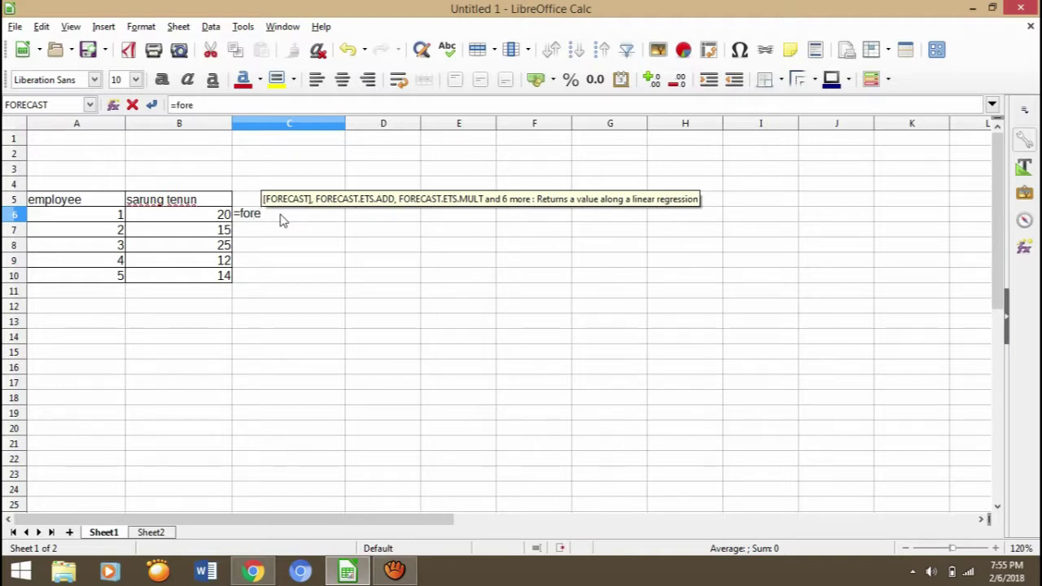
{"action": "key", "text": "Return"}
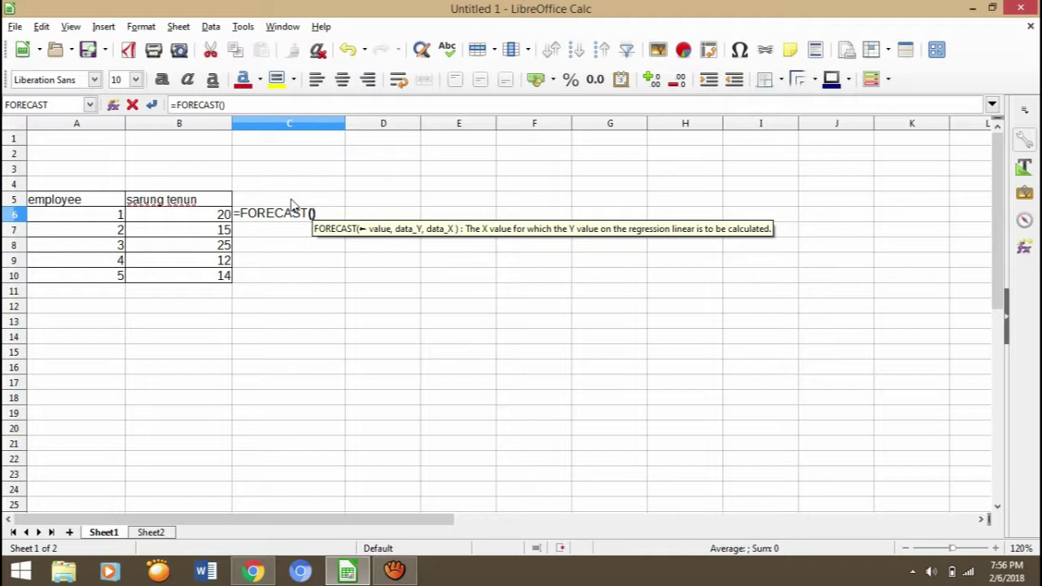
{"action": "type", "text": "25"}
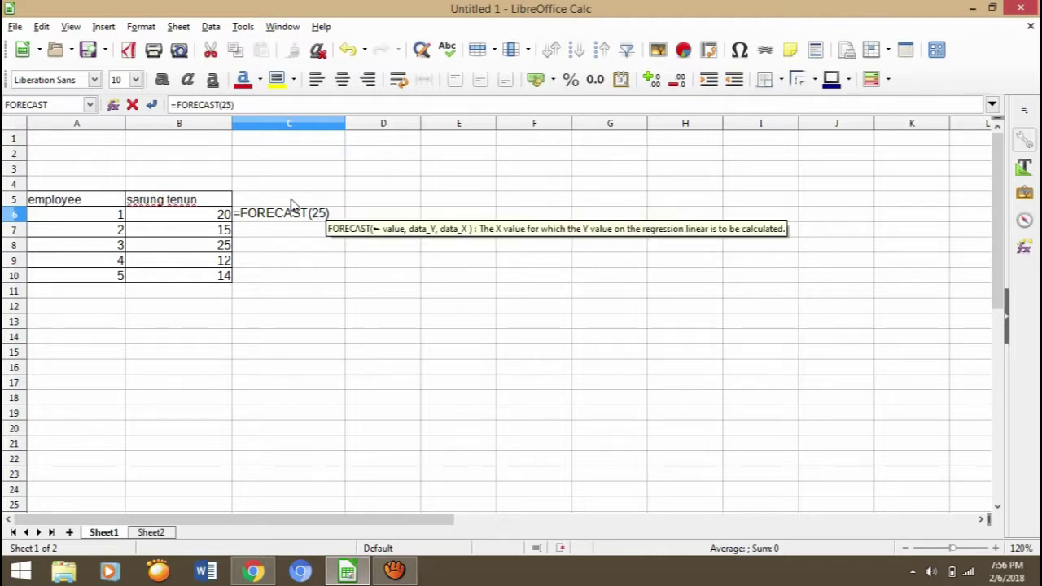
{"action": "type", "text": ","}
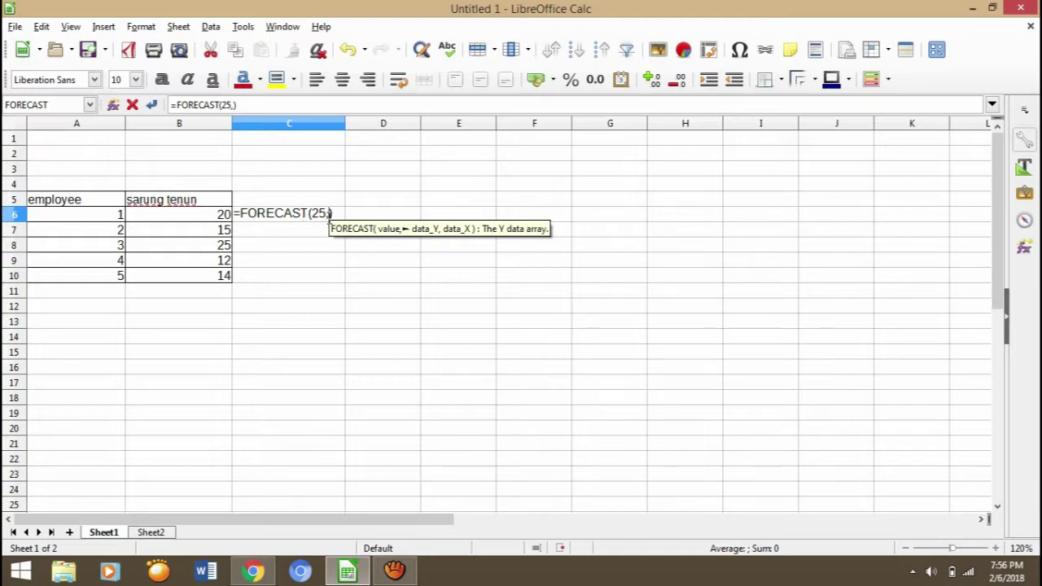
Complete the FORECAST formula in C6 with A6:A10 as the Y data and B6:B10 as the X data
{"action": "left_click", "coordinate": [110, 218]}
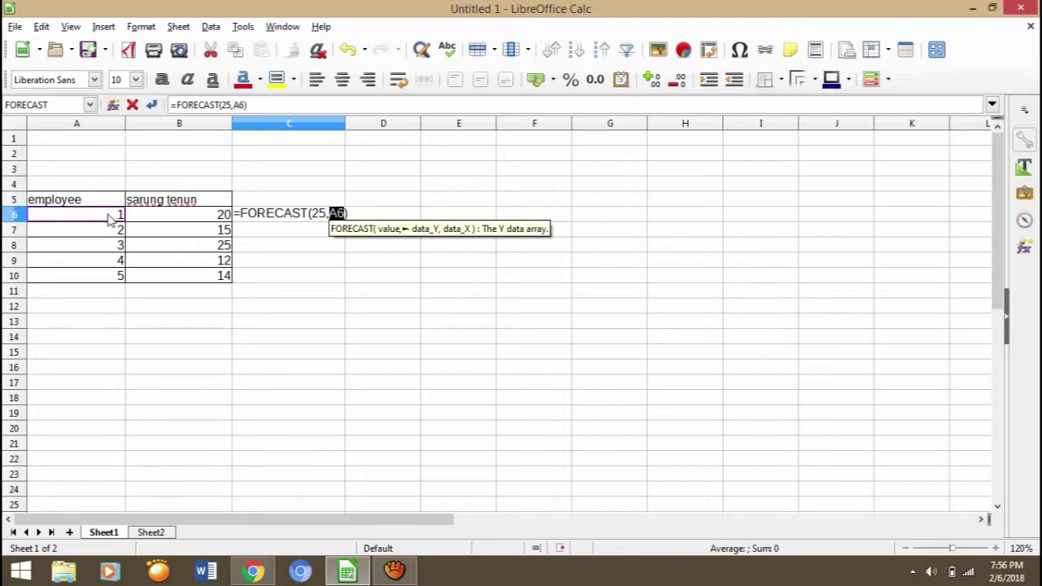
{"action": "left_click_drag", "start_coordinate": [109, 218], "coordinate": [110, 279]}
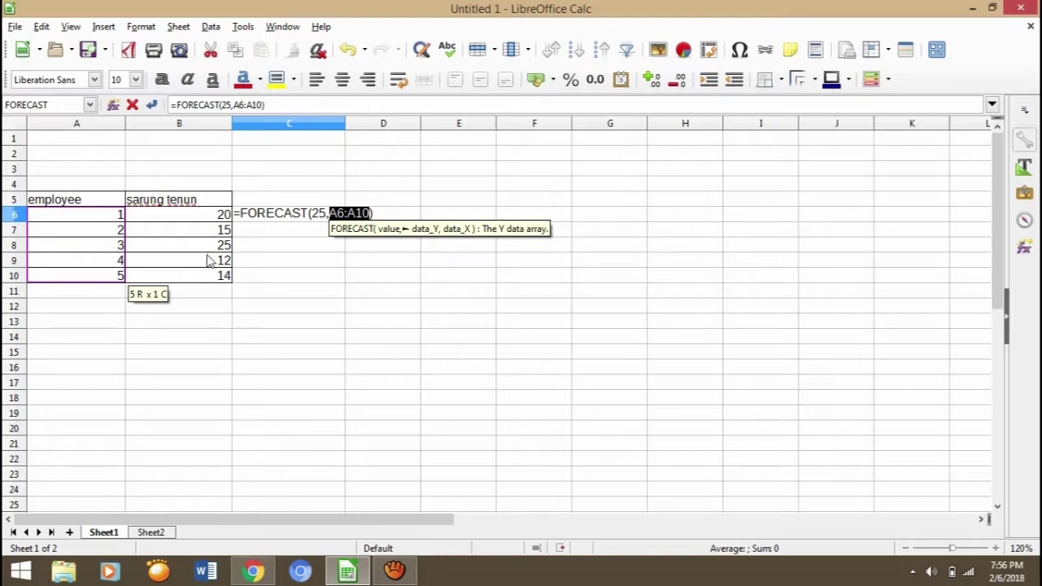
{"action": "type", "text": ","}
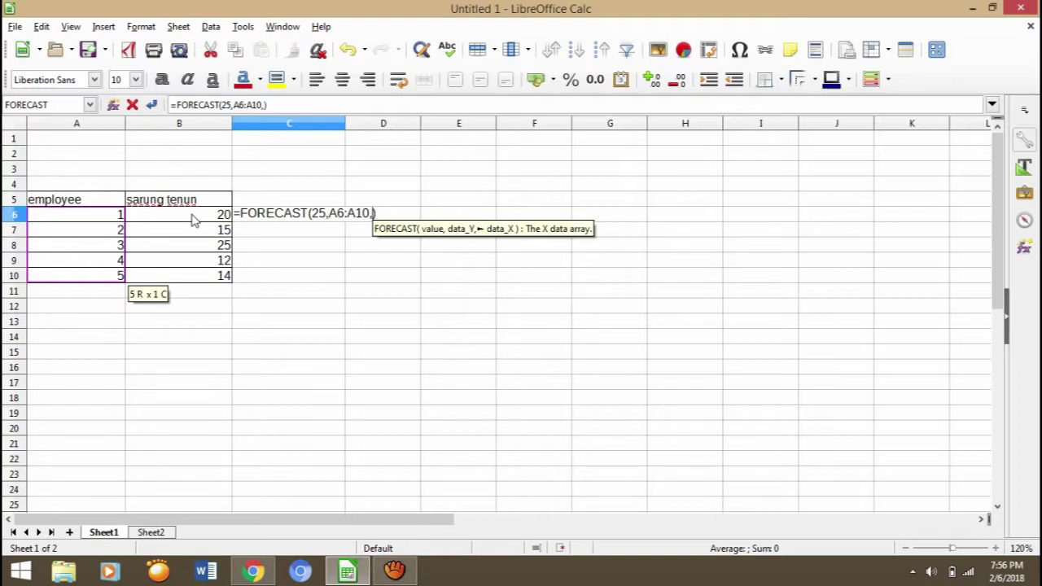
{"action": "left_click_drag", "start_coordinate": [194, 220], "coordinate": [218, 278]}
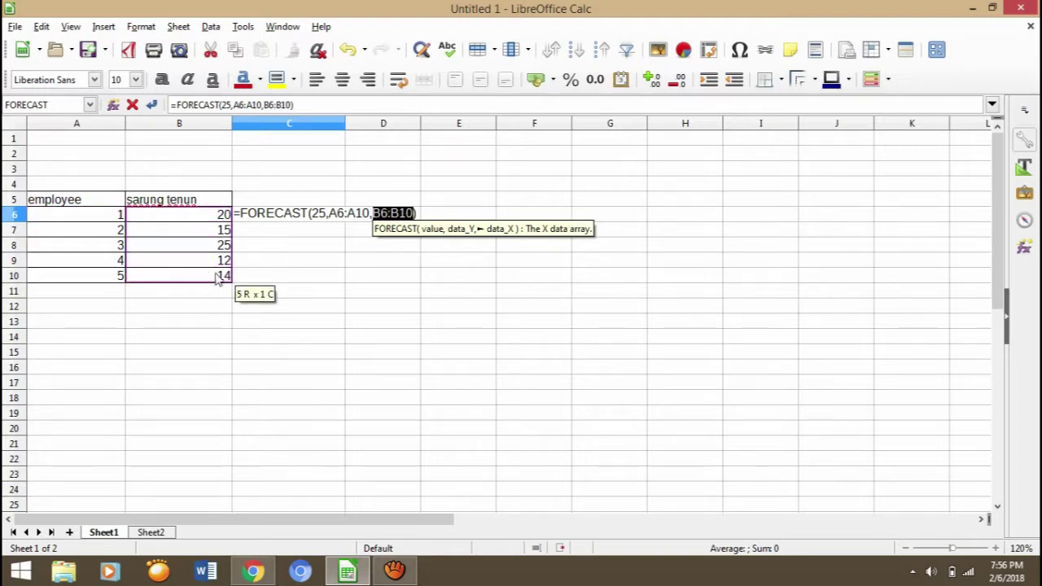
{"action": "left_click", "coordinate": [326, 214]}
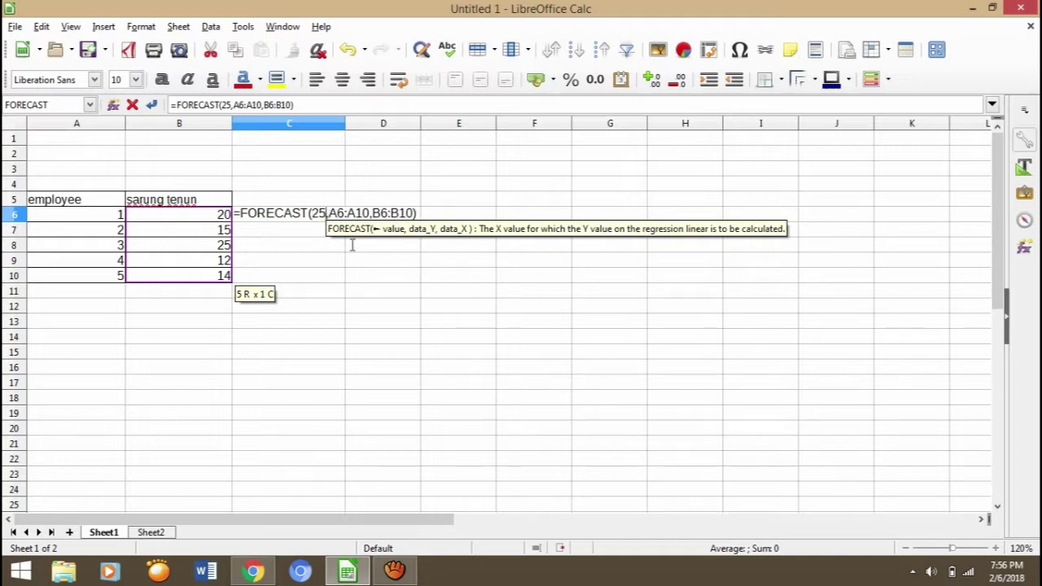
{"action": "left_click", "coordinate": [414, 213]}
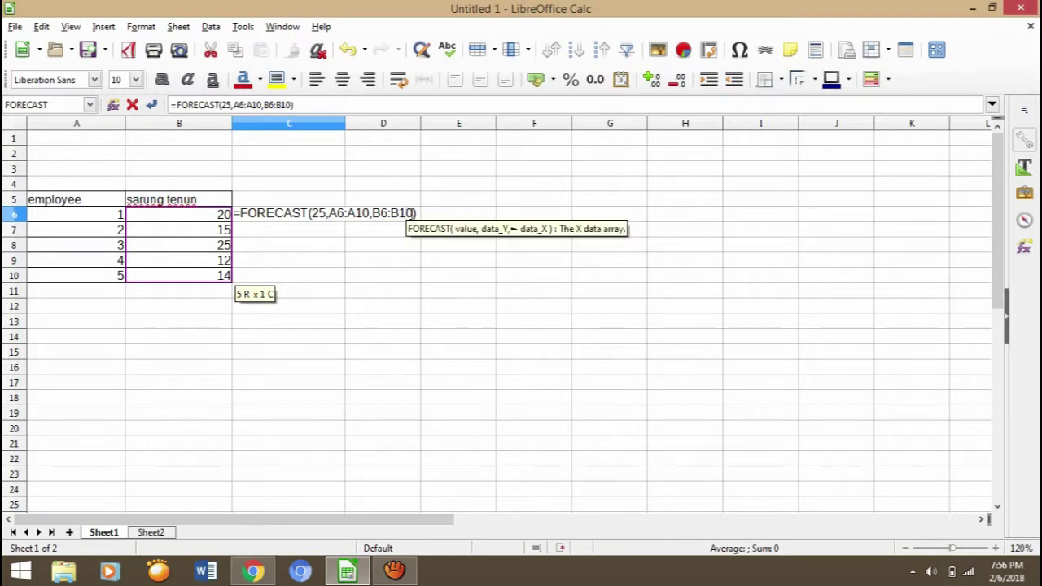
{"action": "key", "text": "Return"}
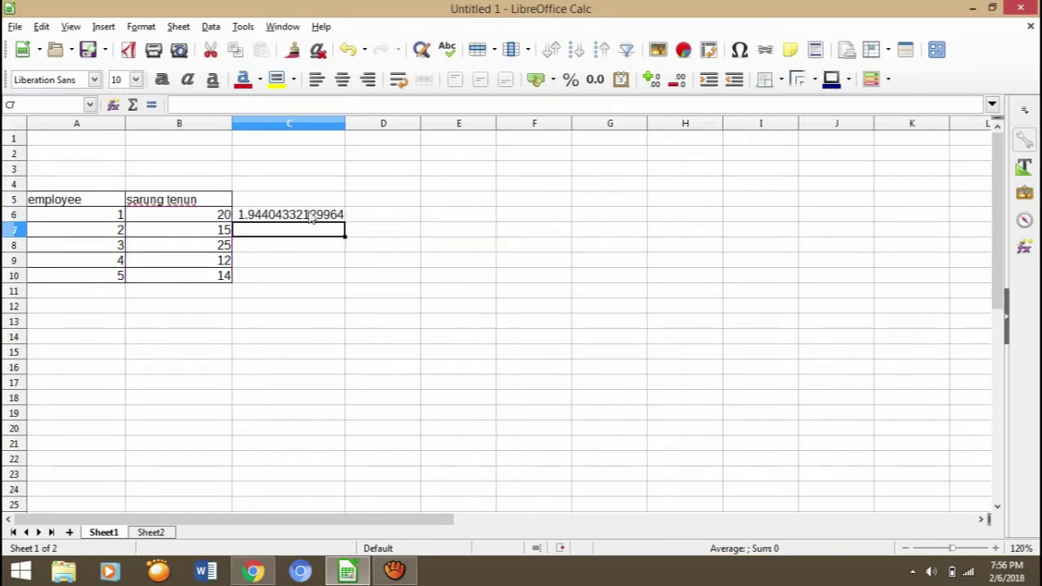
Merge and center cells C6:C10 around the forecast result
{"action": "left_click", "coordinate": [343, 218]}
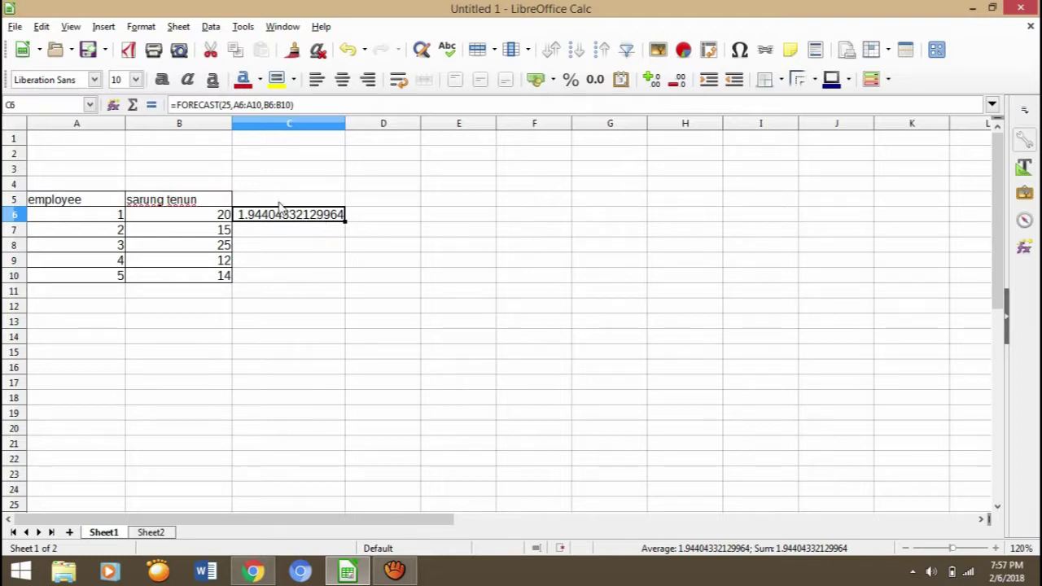
{"action": "left_click_drag", "start_coordinate": [268, 226], "coordinate": [298, 274]}
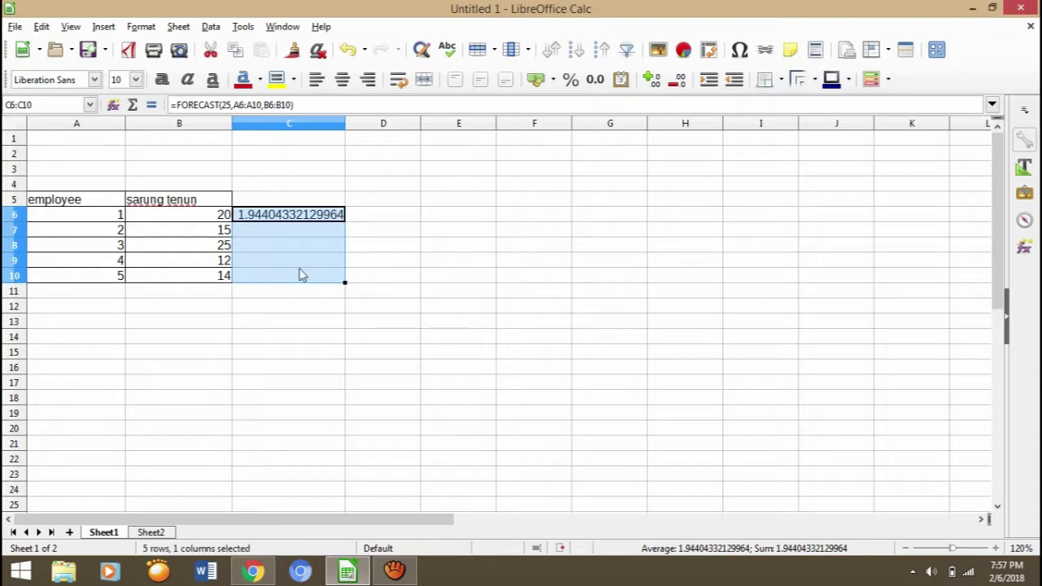
{"action": "left_click", "coordinate": [425, 79]}
{"action": "left_click", "coordinate": [375, 231]}
{"action": "left_click", "coordinate": [293, 248]}
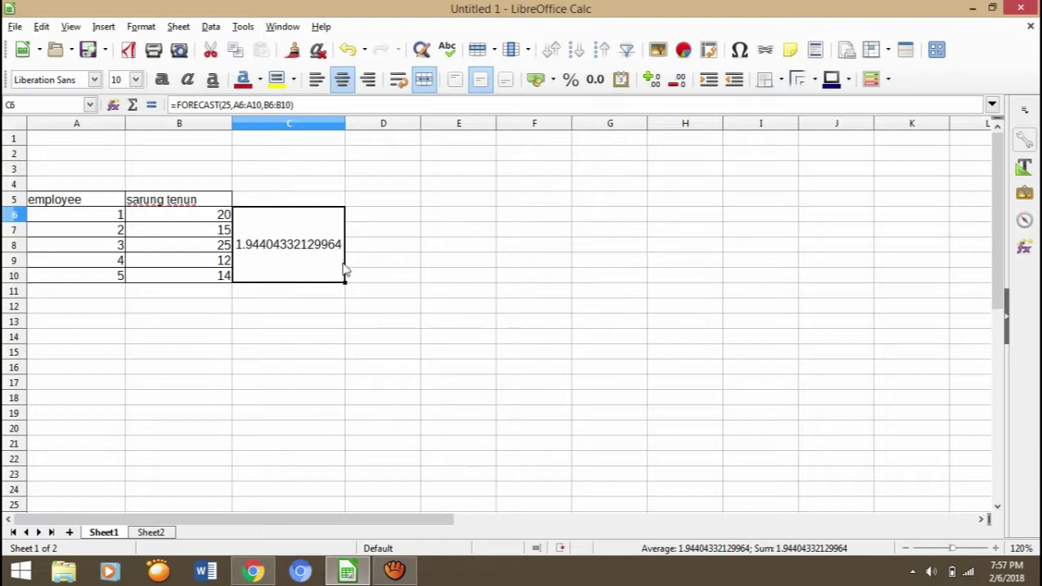
Open Sheet2 and examine the values in its numbers and degree columns
{"action": "left_click", "coordinate": [159, 532]}
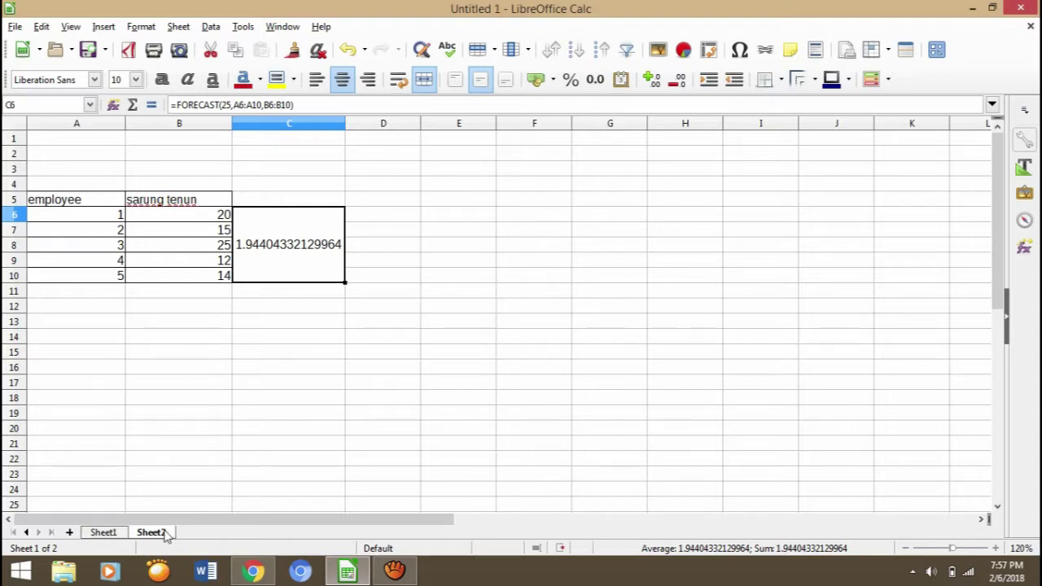
{"action": "left_click", "coordinate": [58, 199]}
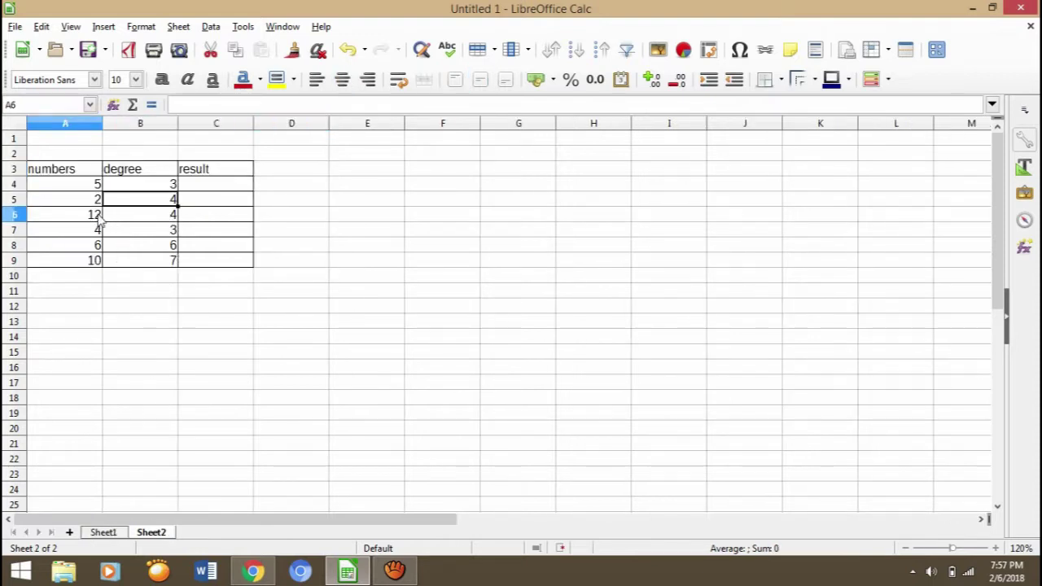
{"action": "left_click", "coordinate": [57, 189]}
{"action": "left_click", "coordinate": [147, 212]}
{"action": "key", "text": "Down"}
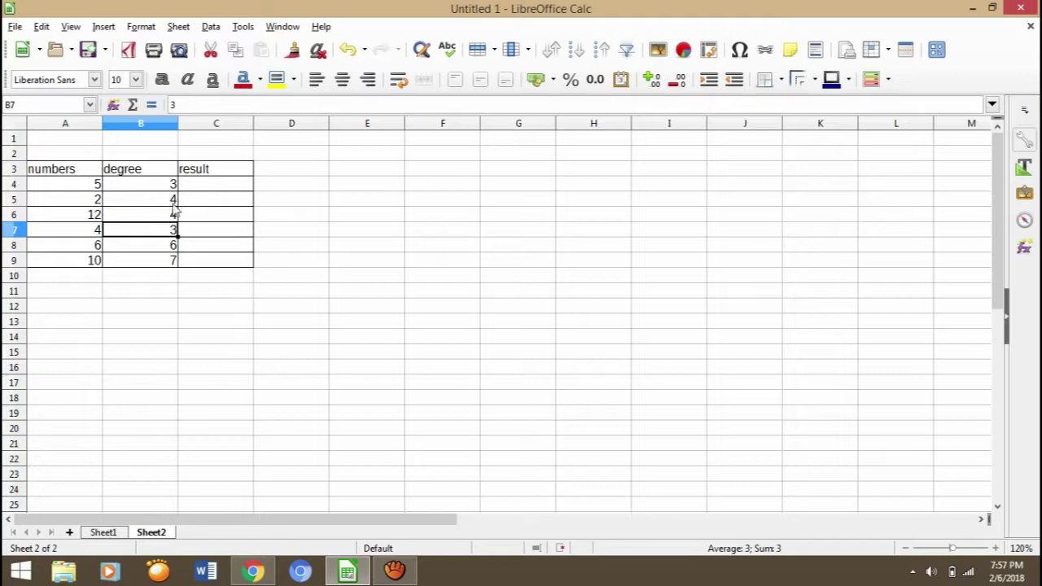
{"action": "left_click", "coordinate": [86, 220]}
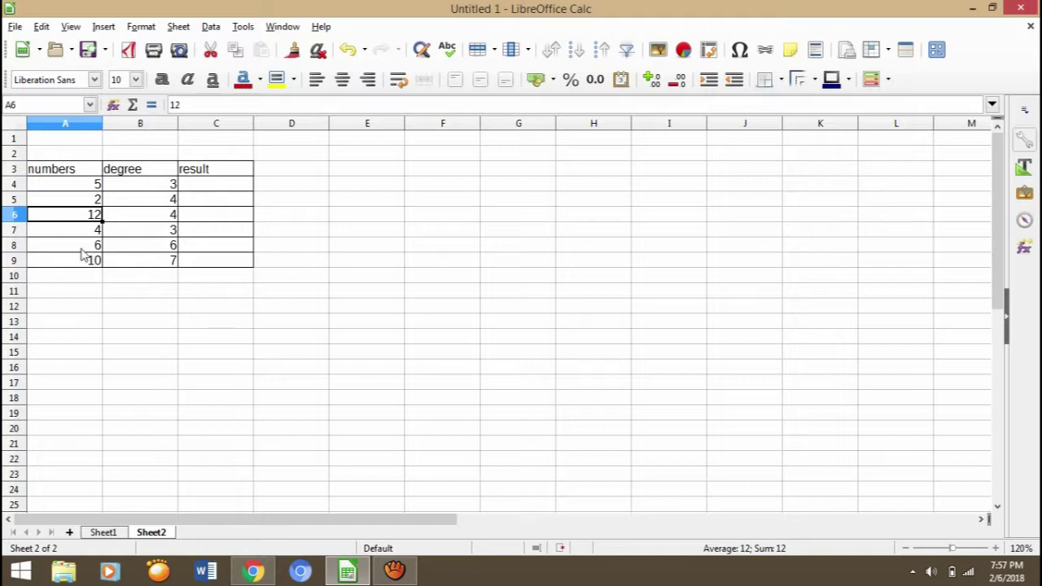
Try to calculate the first result in C4 with the formula =POWER(A4:B4)
{"action": "left_click", "coordinate": [214, 185]}
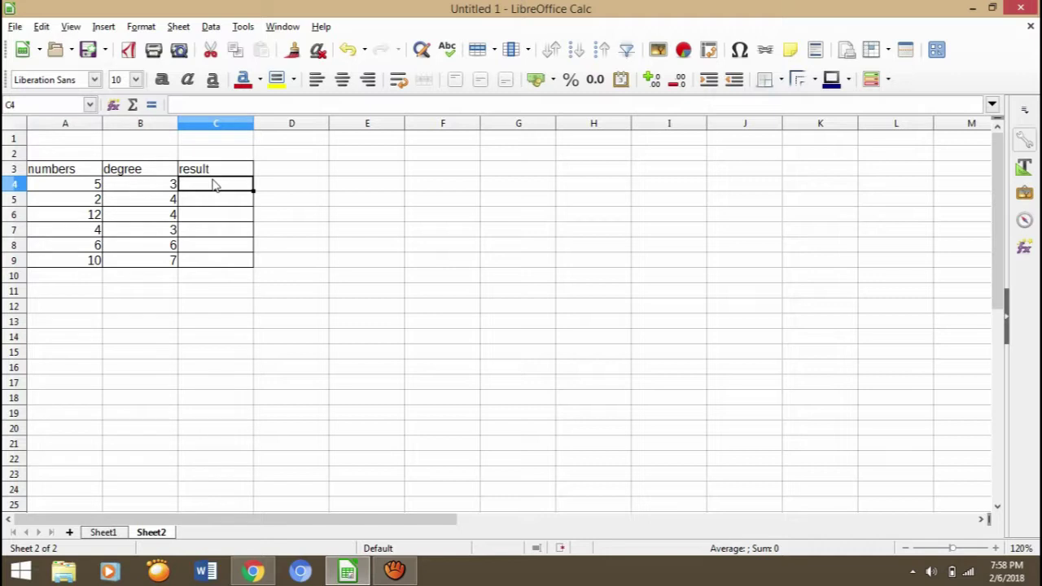
{"action": "type", "text": "="}
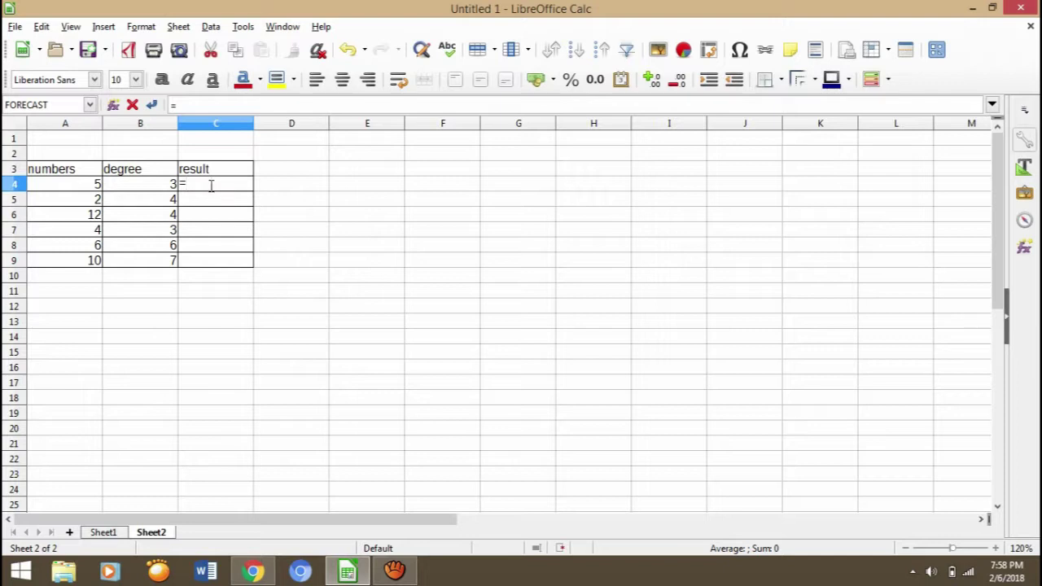
{"action": "type", "text": "power"}
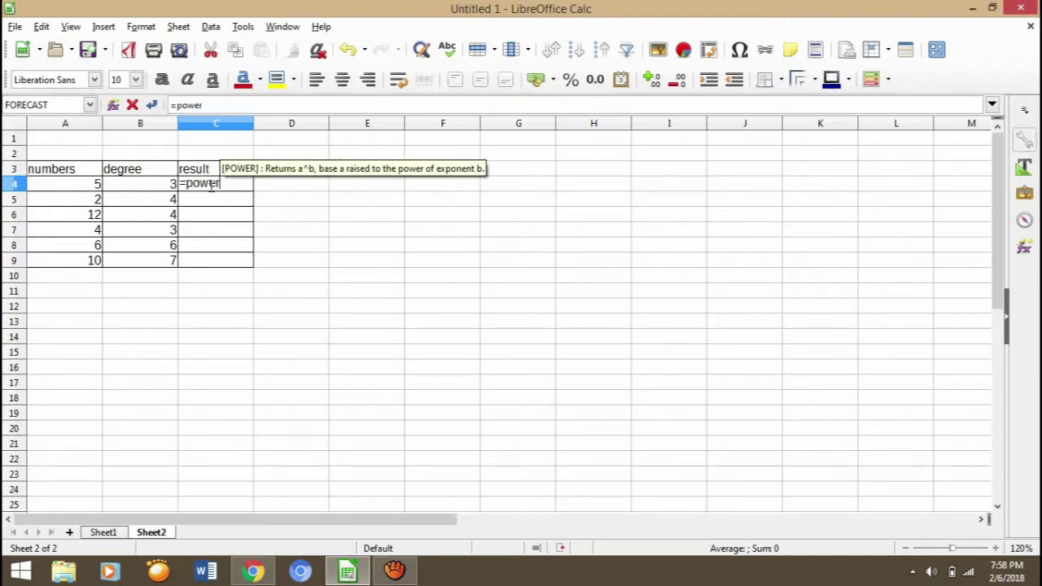
{"action": "key", "text": "Return"}
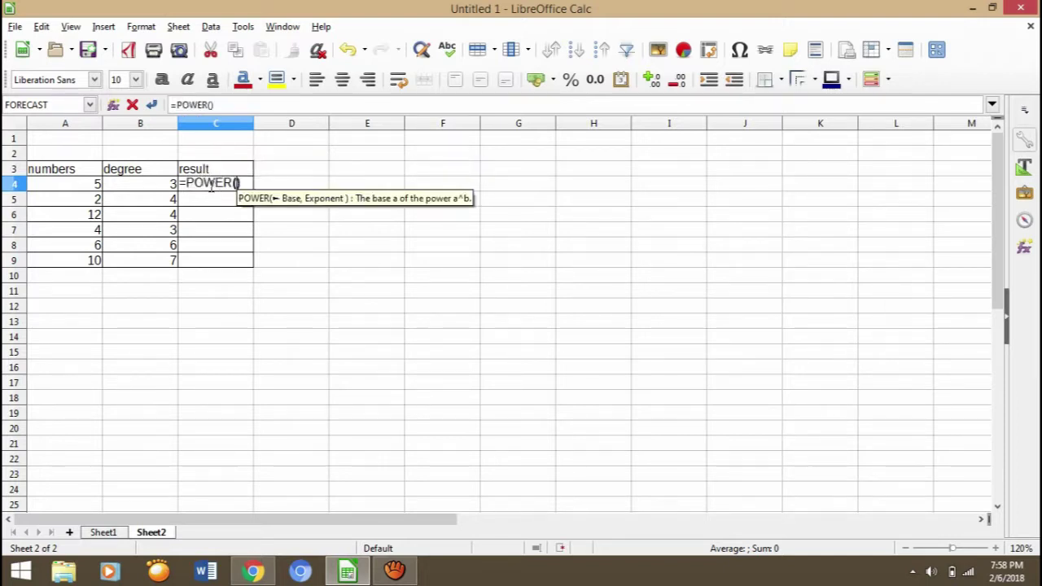
{"action": "left_click", "coordinate": [81, 189]}
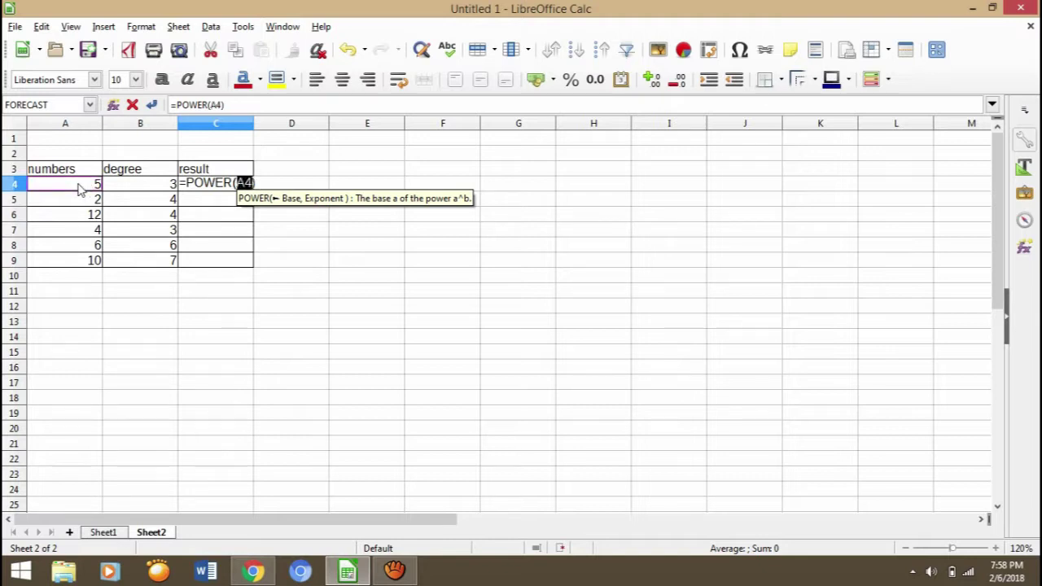
{"action": "left_click_drag", "start_coordinate": [91, 189], "coordinate": [140, 189]}
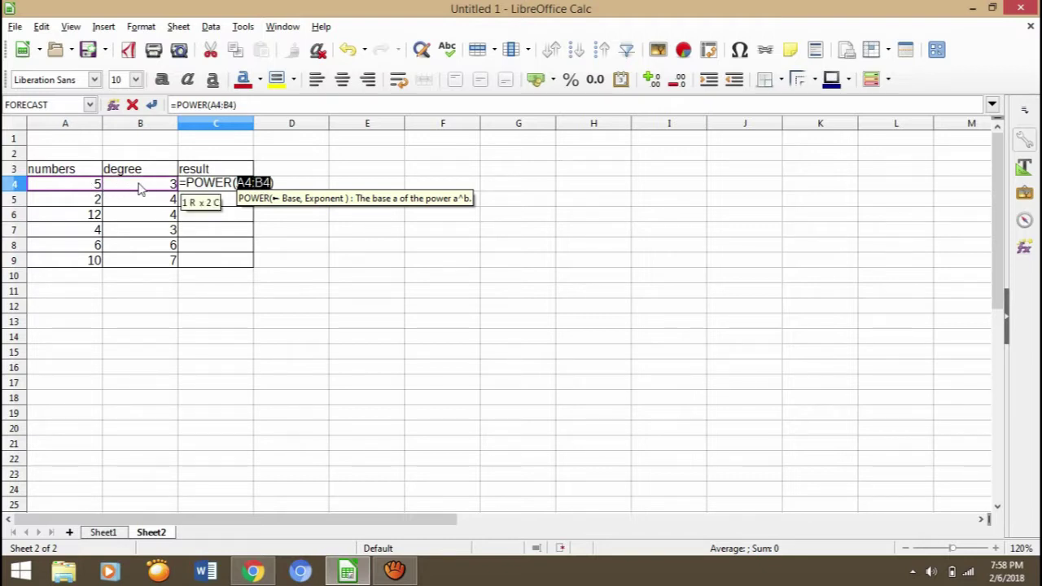
{"action": "key", "text": "Return"}
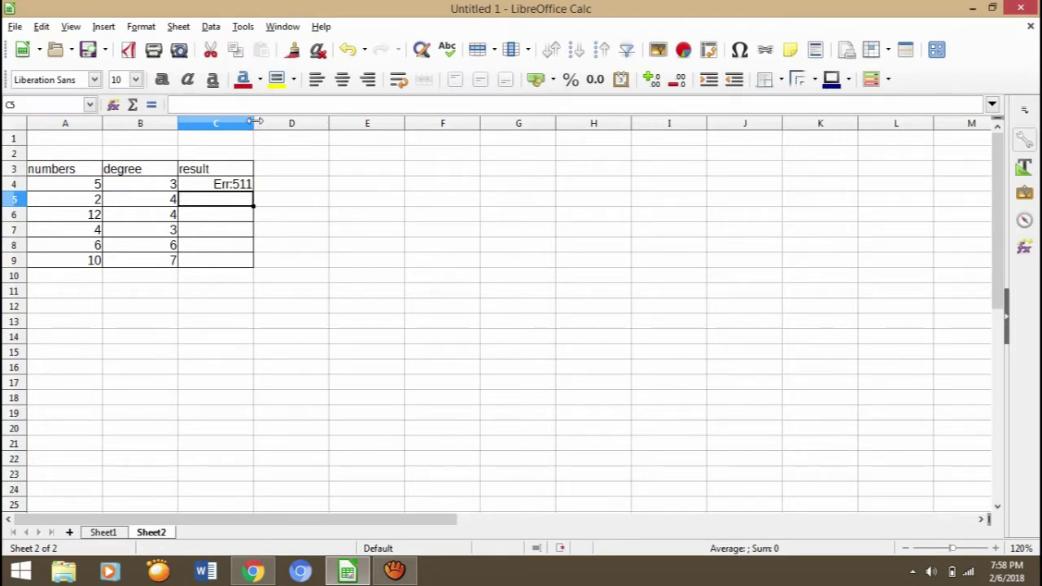
Widen the result column C and clear the POWER formula from cell C4
{"action": "left_click_drag", "start_coordinate": [255, 120], "coordinate": [284, 121]}
{"action": "left_click", "coordinate": [256, 189]}
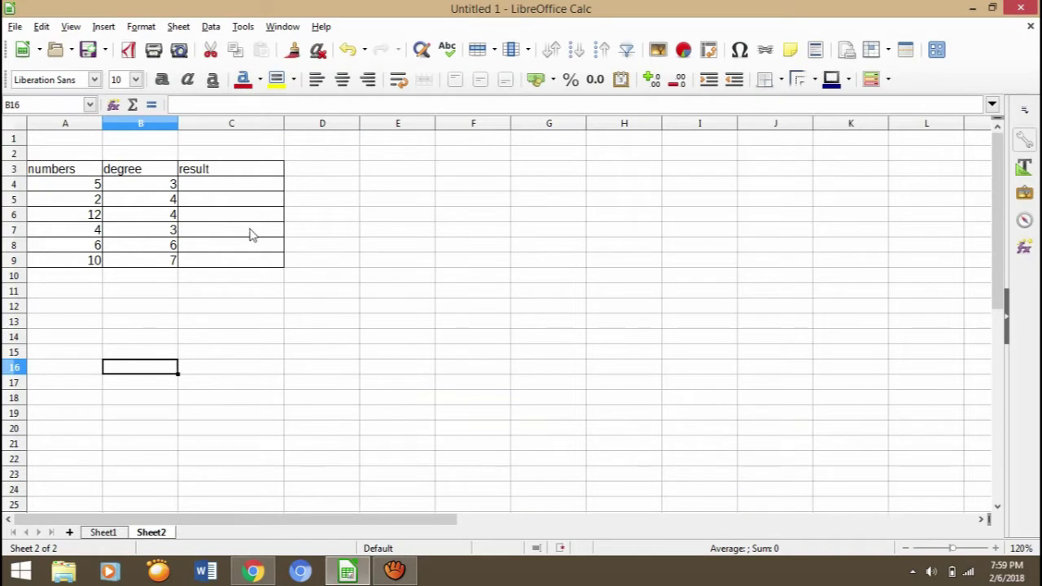
{"action": "left_click", "coordinate": [208, 186]}
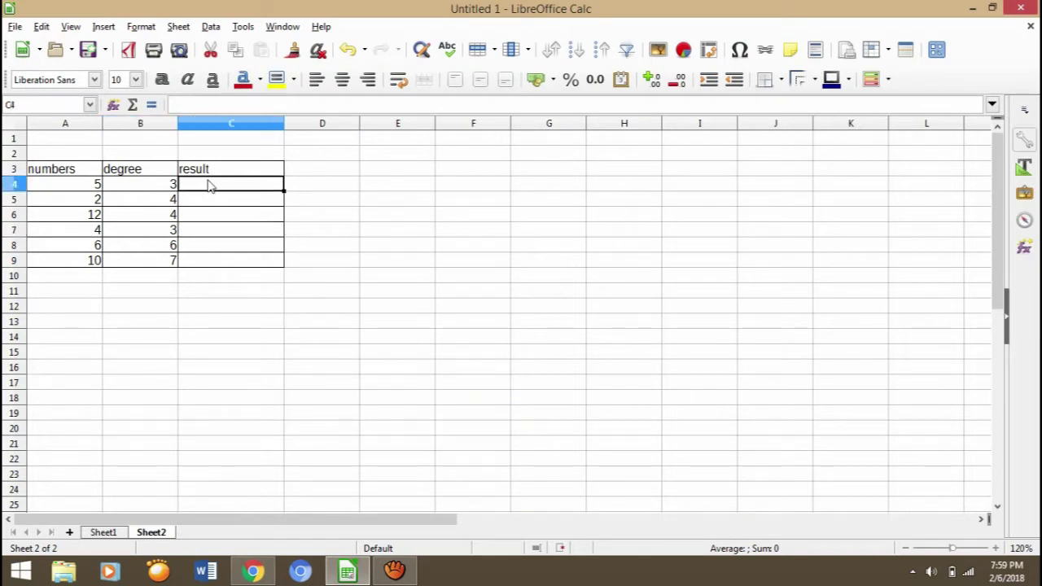
{"action": "left_click", "coordinate": [135, 188]}
{"action": "left_click", "coordinate": [91, 185]}
{"action": "left_click", "coordinate": [155, 184]}
{"action": "left_click", "coordinate": [65, 186]}
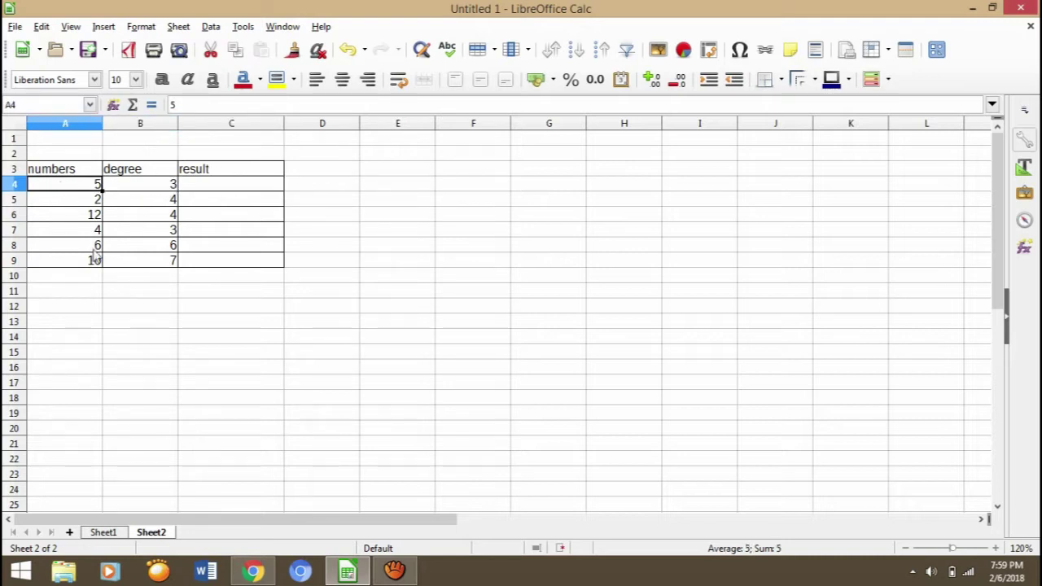
Calculate the first result in C4 with =POWER(A4,B4) and copy the formula down to C9
{"action": "left_click", "coordinate": [213, 192]}
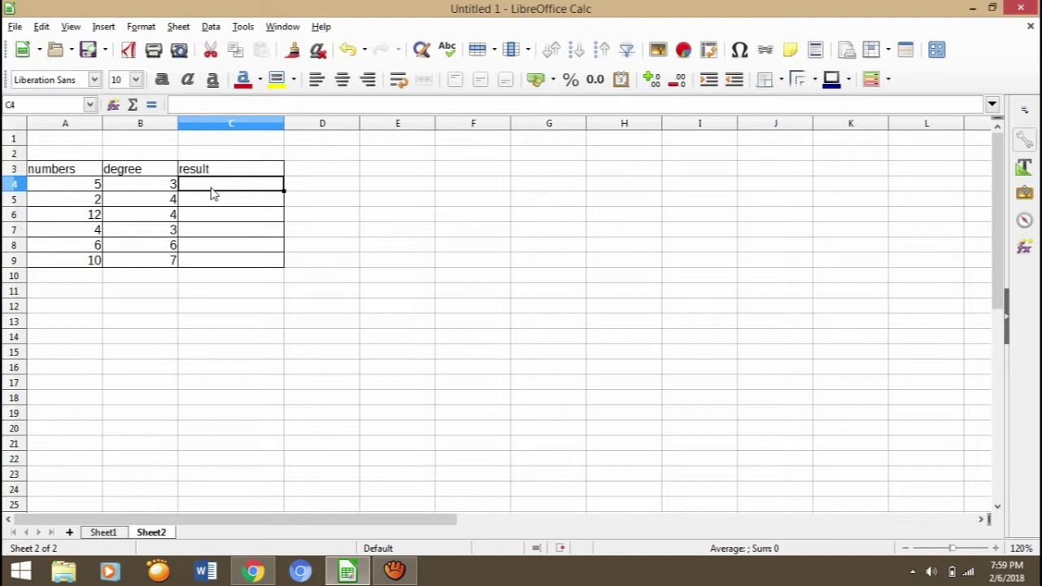
{"action": "type", "text": "="}
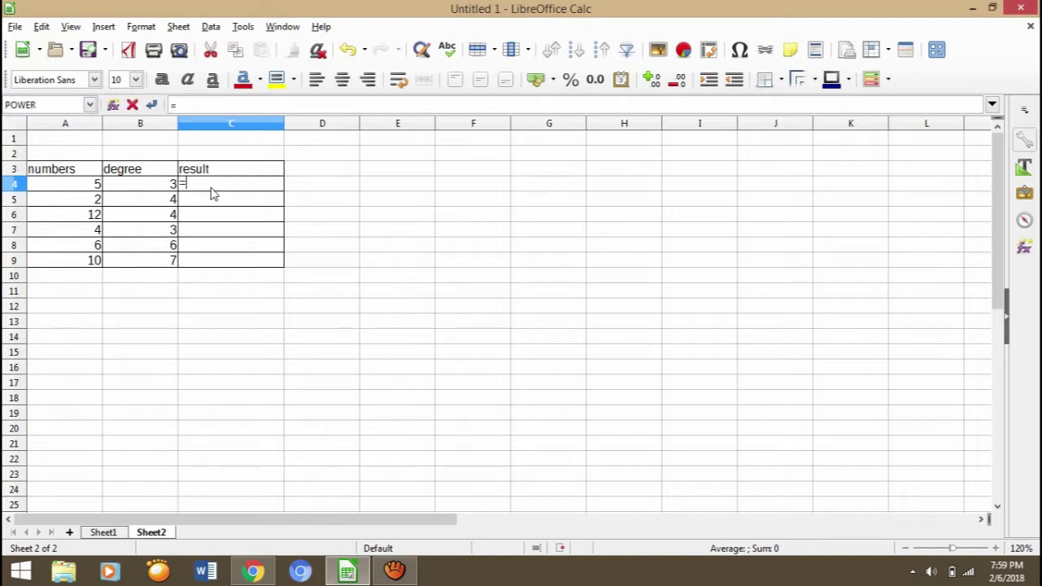
{"action": "type", "text": "powe"}
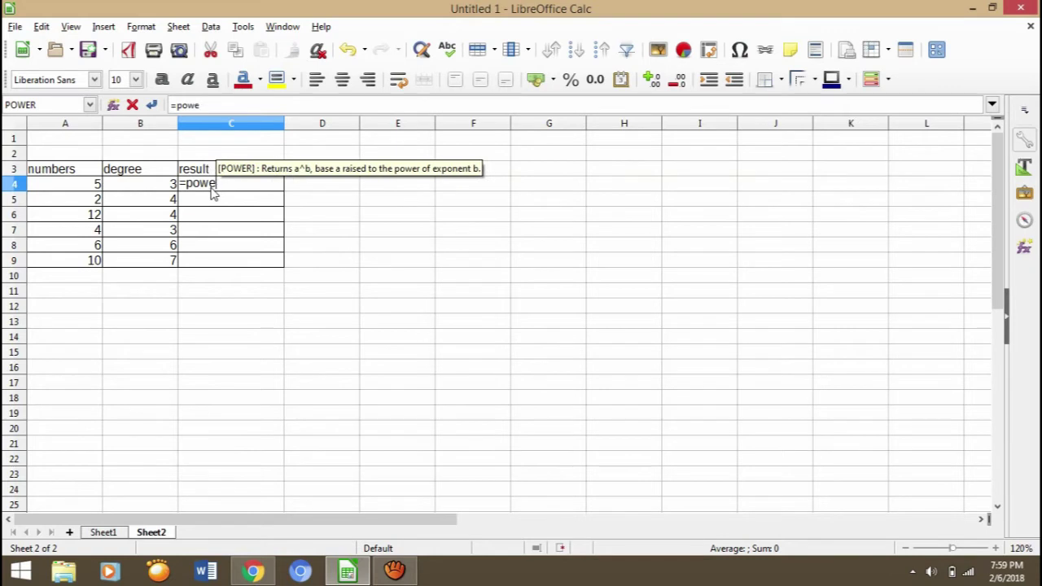
{"action": "key", "text": "Return"}
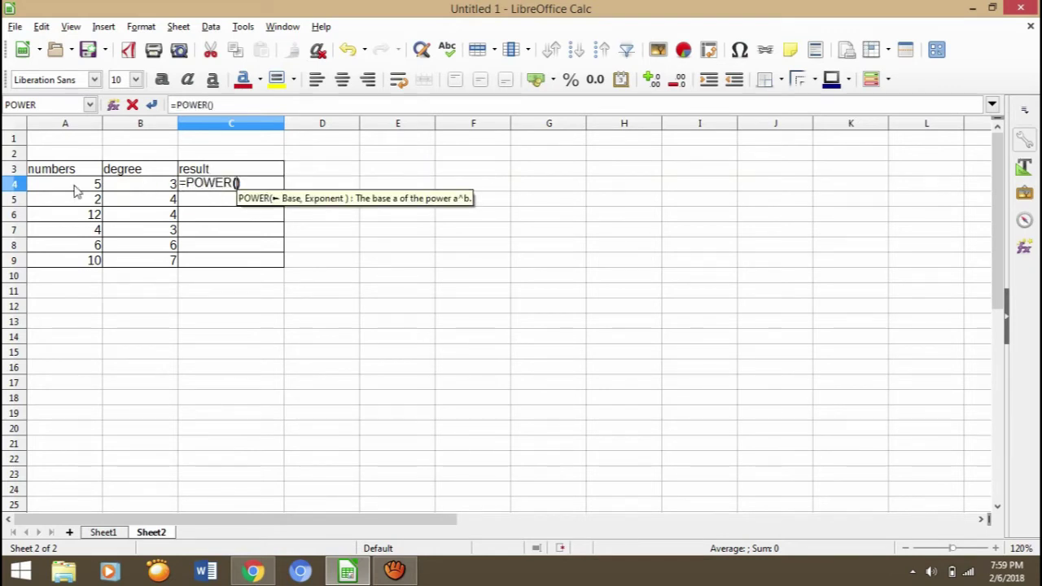
{"action": "left_click", "coordinate": [74, 189]}
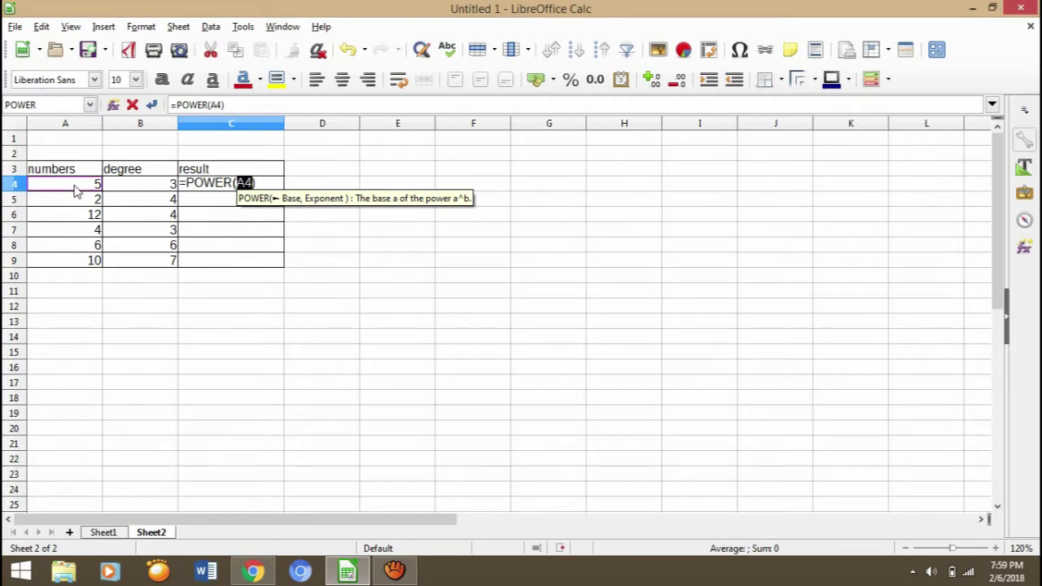
{"action": "type", "text": ";"}
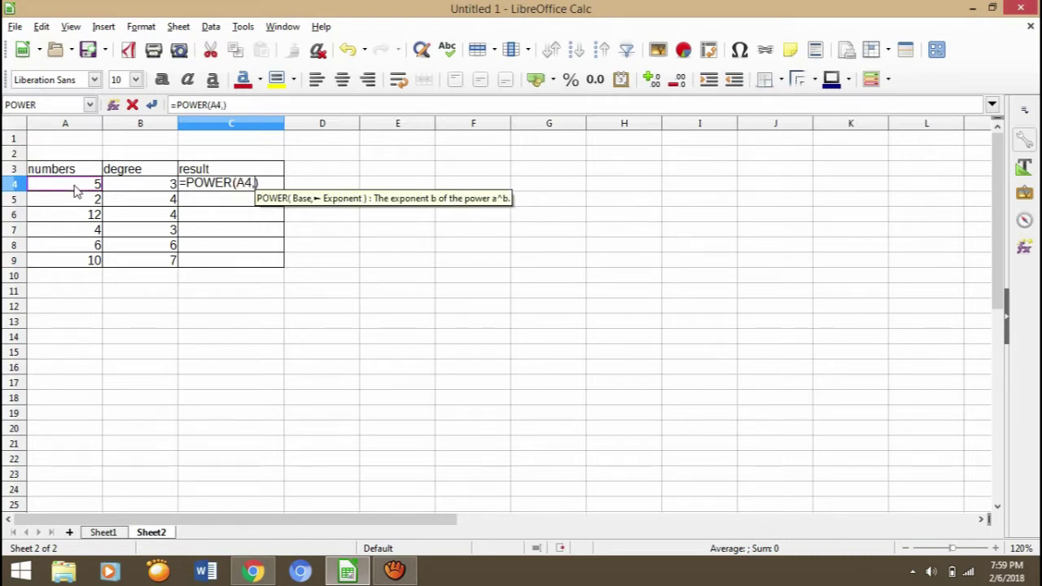
{"action": "left_click", "coordinate": [152, 189]}
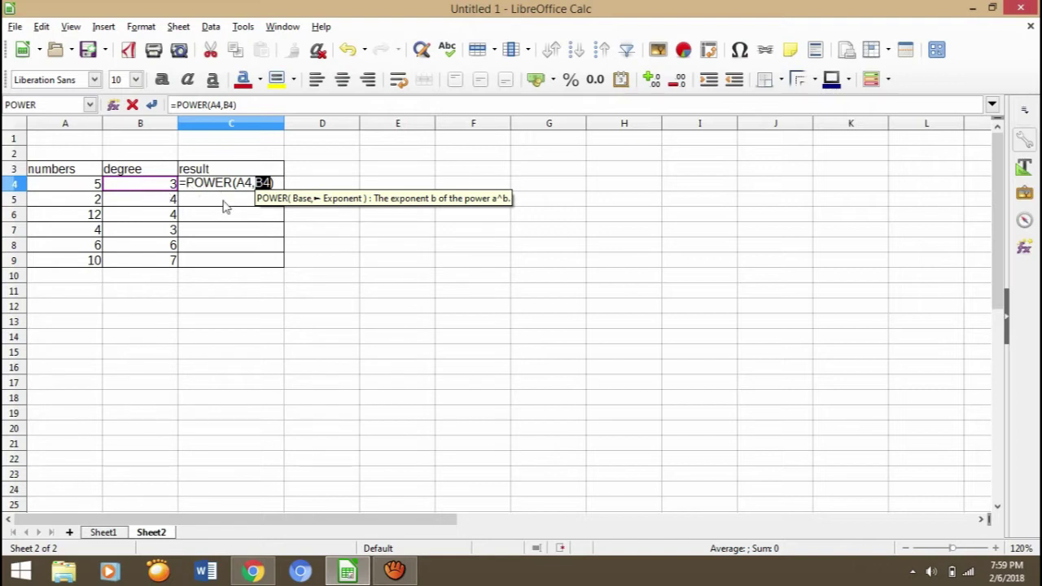
{"action": "key", "text": "Return"}
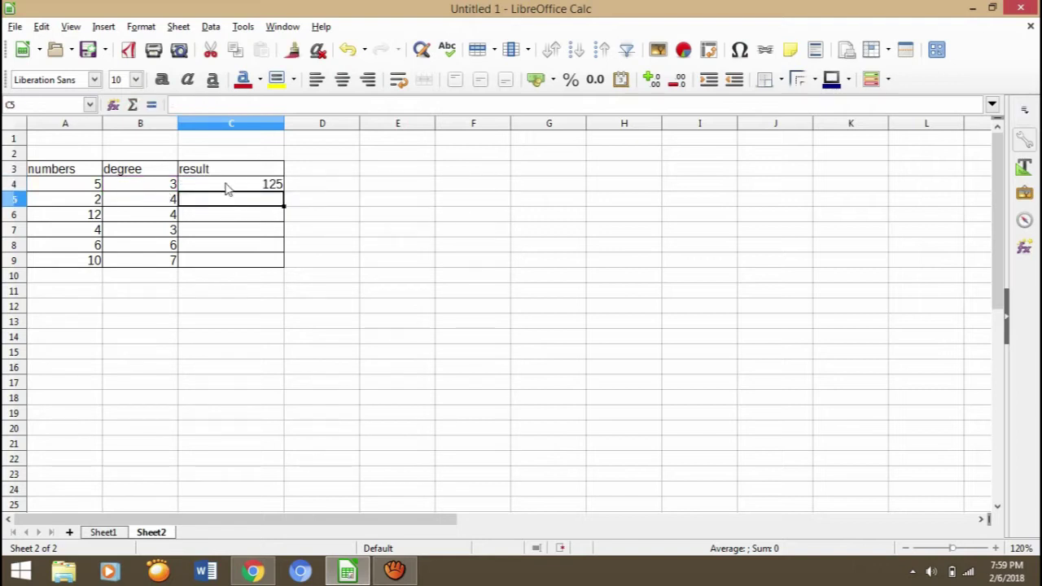
{"action": "left_click", "coordinate": [246, 185]}
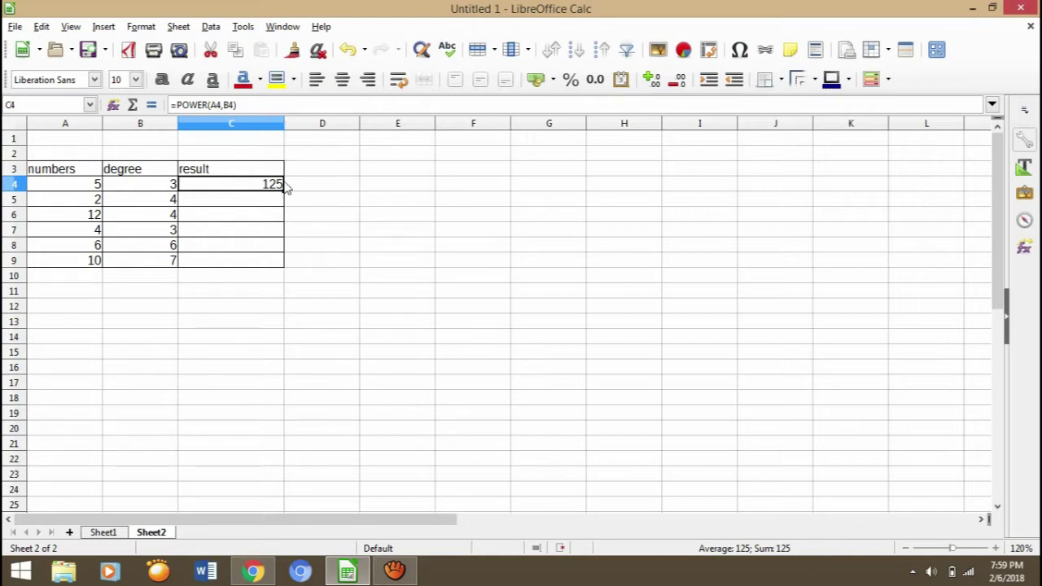
{"action": "left_click_drag", "start_coordinate": [282, 188], "coordinate": [284, 268]}
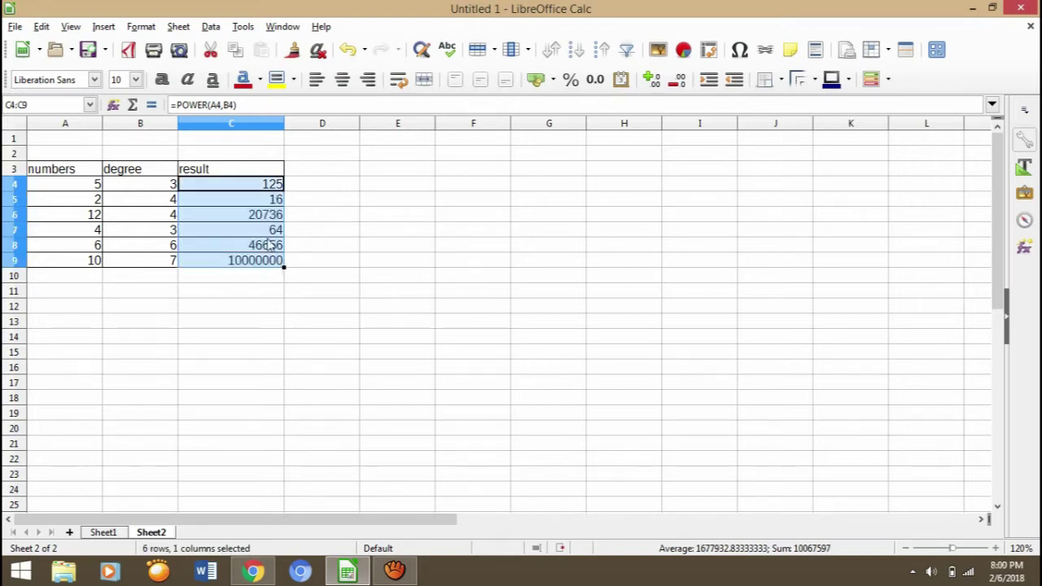
Examine the copied POWER formulas in the result column and the numbers and degree cells they use
{"action": "left_click", "coordinate": [228, 217]}
{"action": "left_click", "coordinate": [204, 249]}
{"action": "left_click", "coordinate": [209, 218]}
{"action": "left_click", "coordinate": [194, 232]}
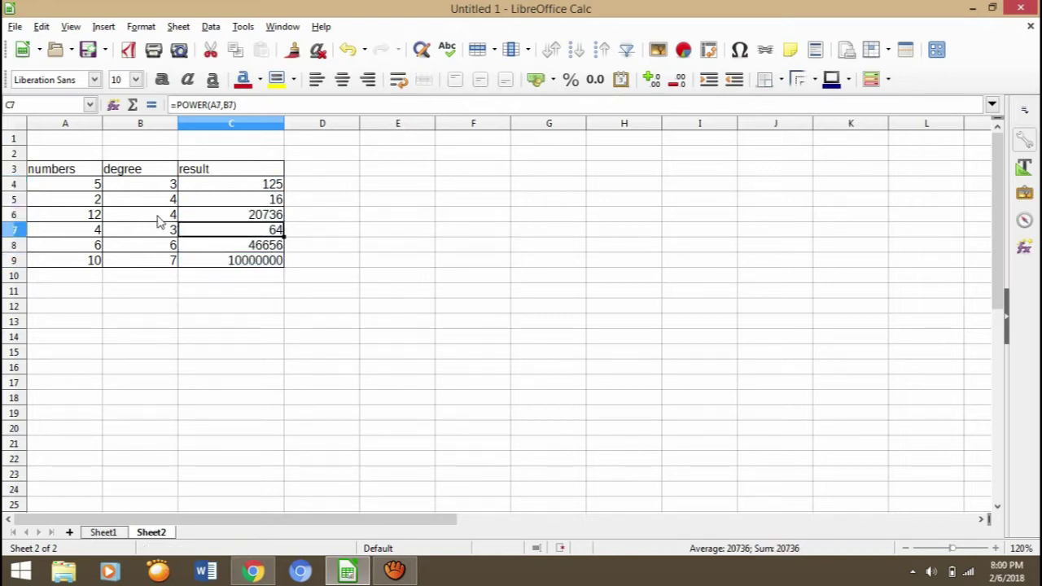
{"action": "left_click", "coordinate": [156, 218]}
{"action": "left_click", "coordinate": [92, 215]}
{"action": "left_click", "coordinate": [96, 187]}
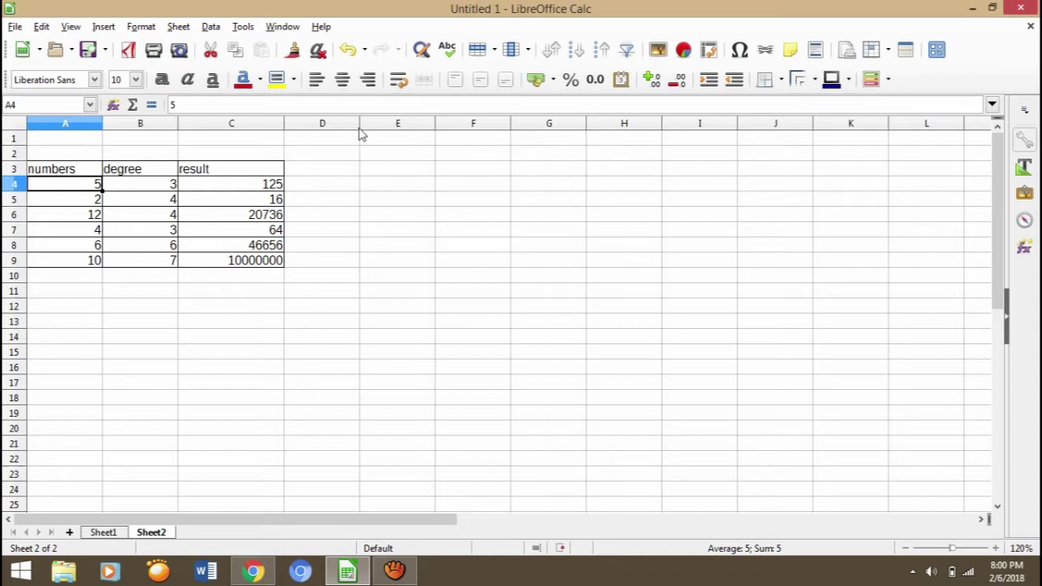
Widen column D and enter the heading "formula text" in D3
{"action": "left_click_drag", "start_coordinate": [359, 123], "coordinate": [405, 124]}
{"action": "left_click", "coordinate": [341, 184]}
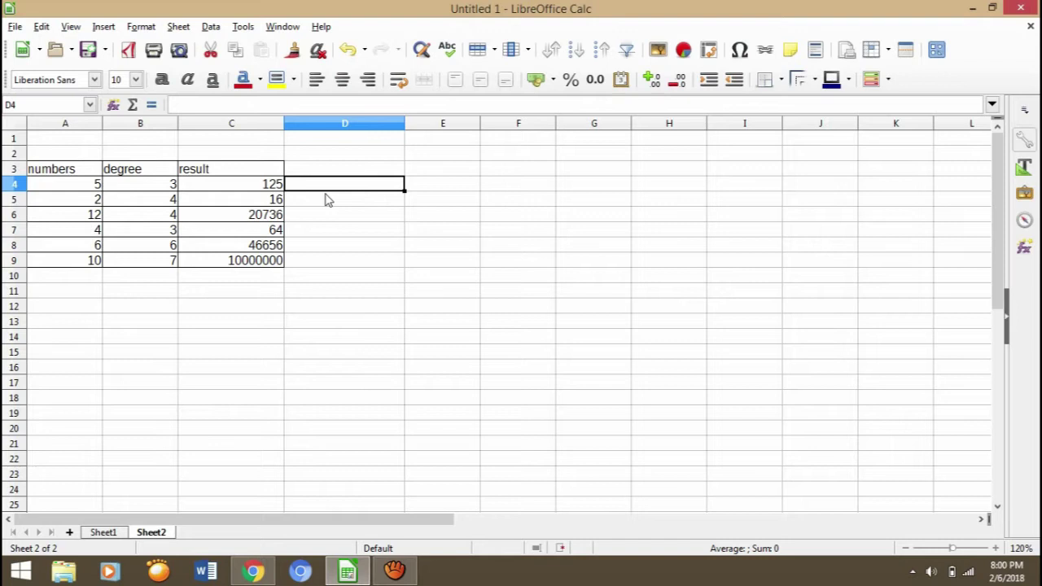
{"action": "left_click", "coordinate": [208, 187]}
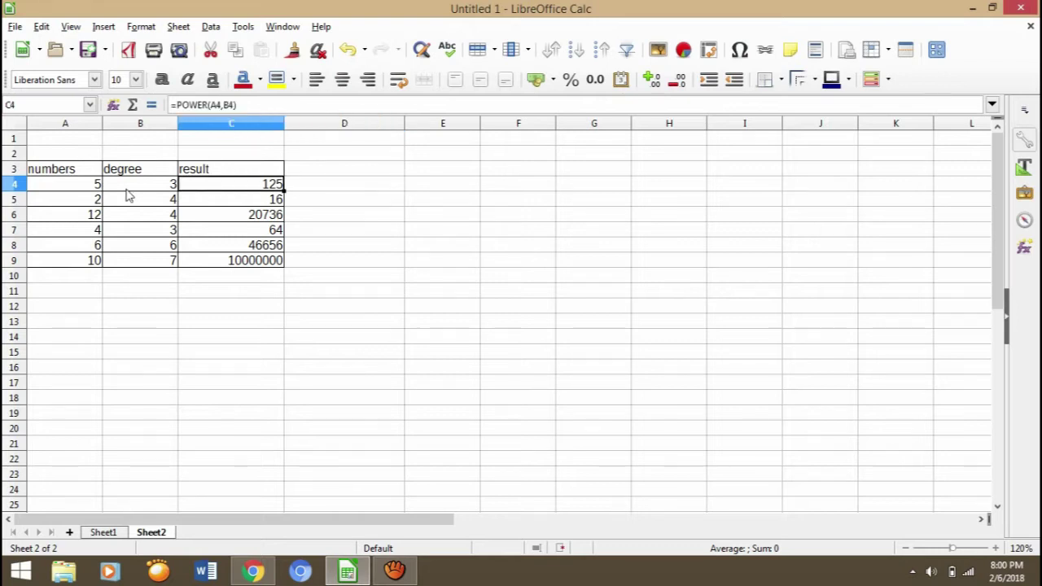
{"action": "left_click", "coordinate": [251, 193]}
{"action": "left_click", "coordinate": [324, 187]}
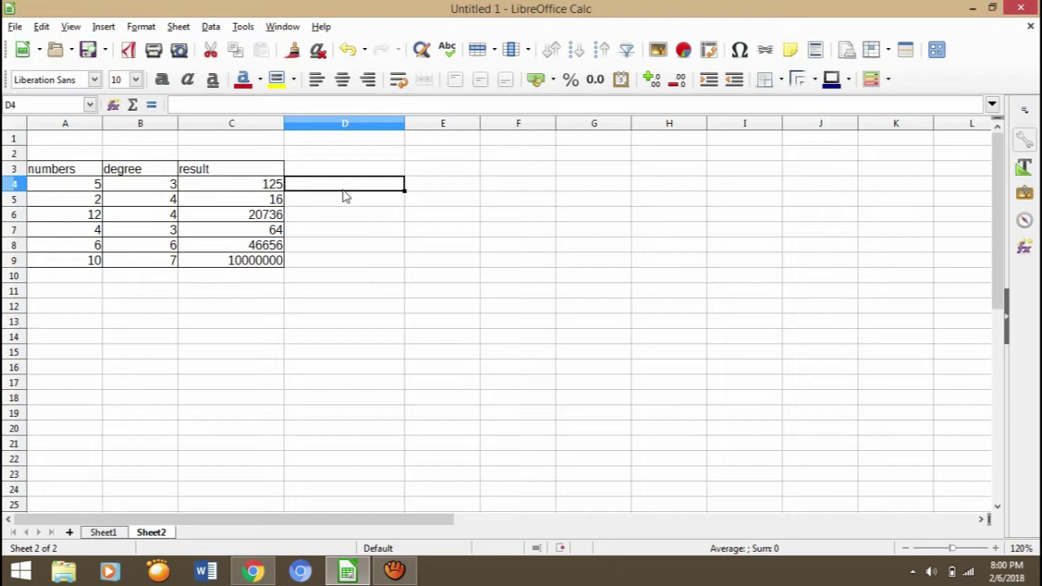
{"action": "left_click", "coordinate": [341, 171]}
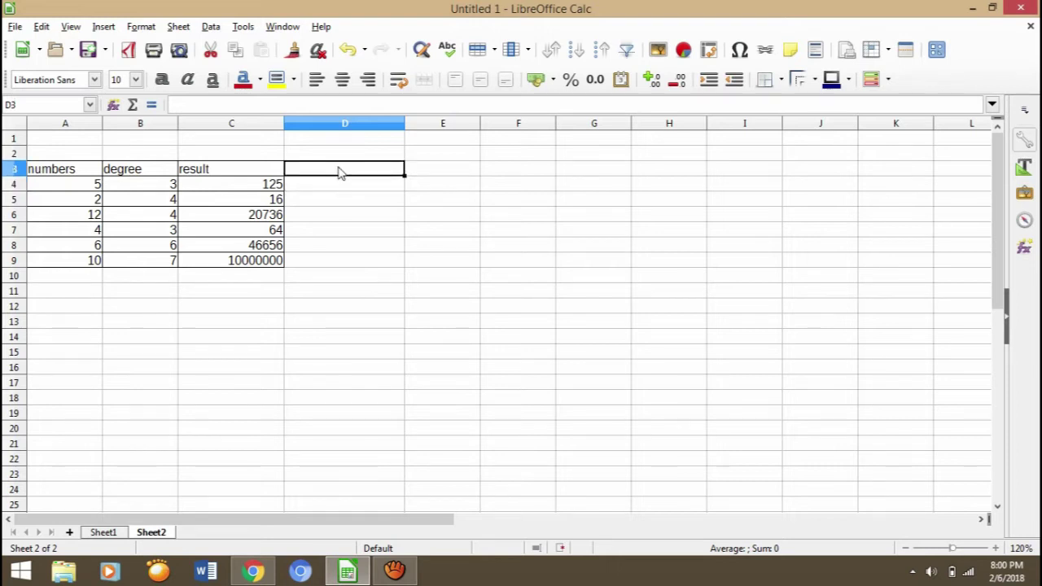
{"action": "type", "text": "formula text"}
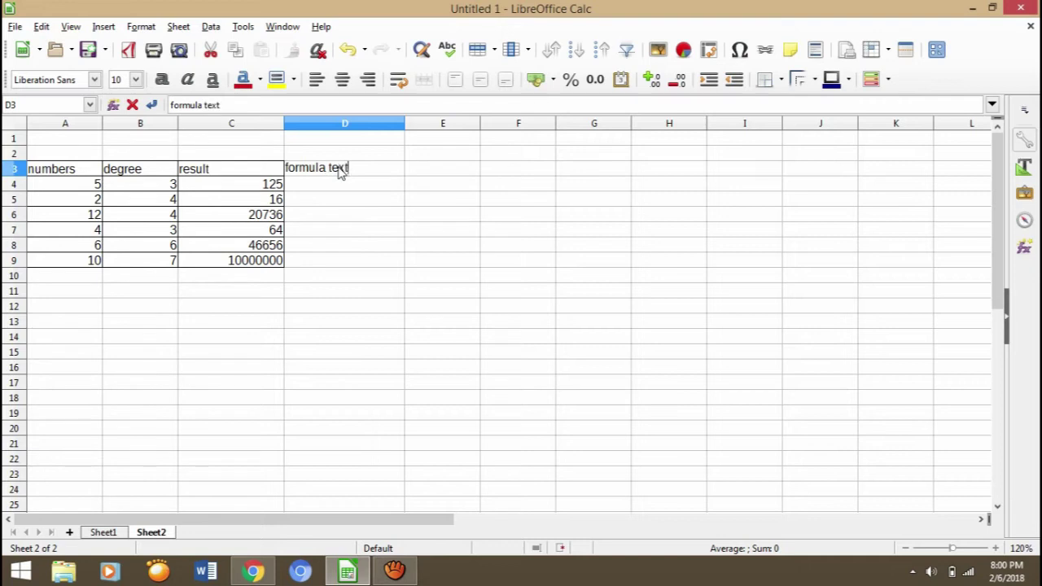
{"action": "left_click", "coordinate": [347, 184]}
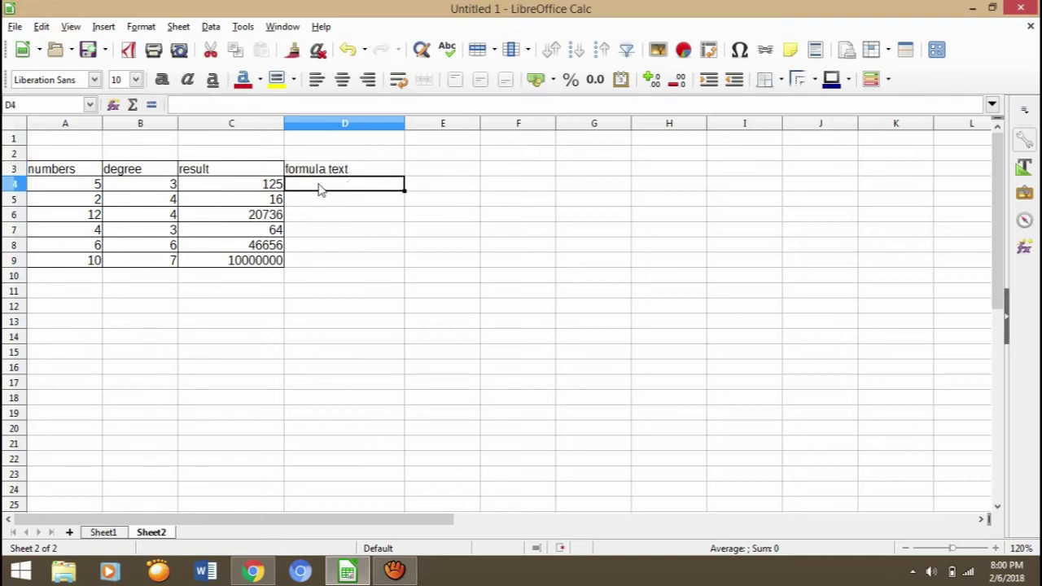
Show the formula behind the first result in D4 with =FORMULA(C4) and copy it down to D9
{"action": "left_click", "coordinate": [264, 185]}
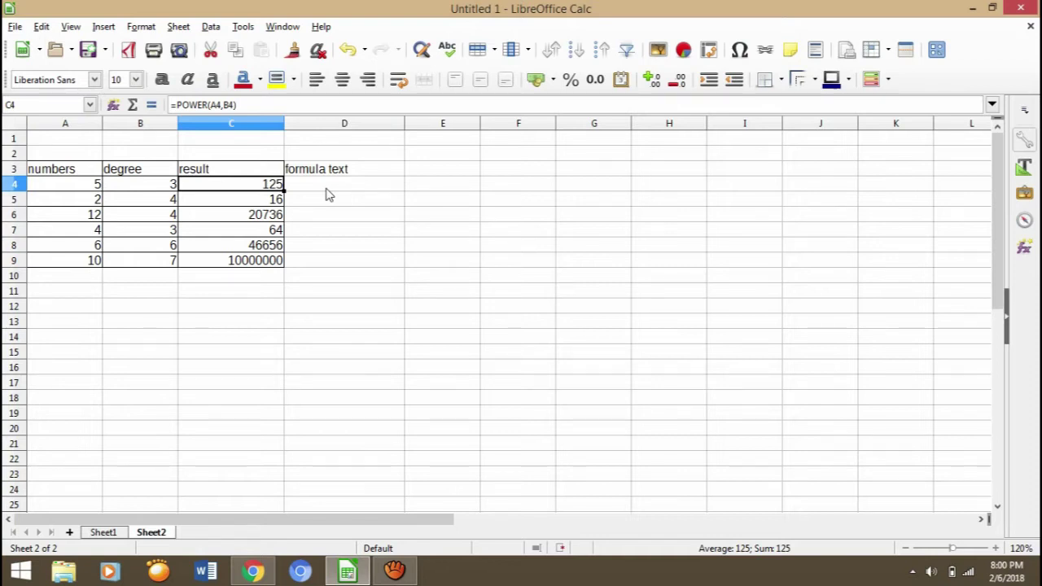
{"action": "left_click", "coordinate": [328, 195]}
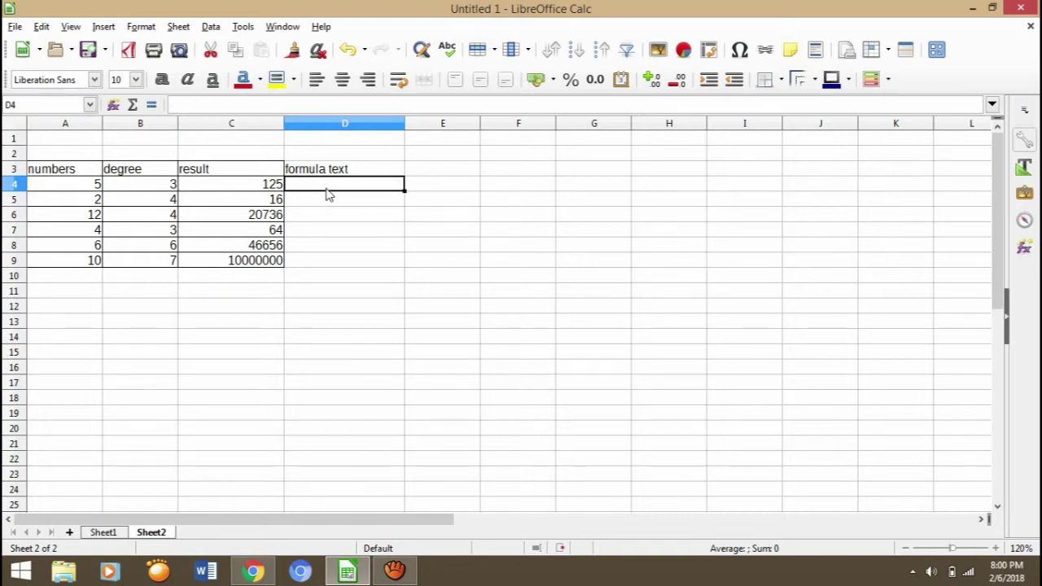
{"action": "type", "text": "="}
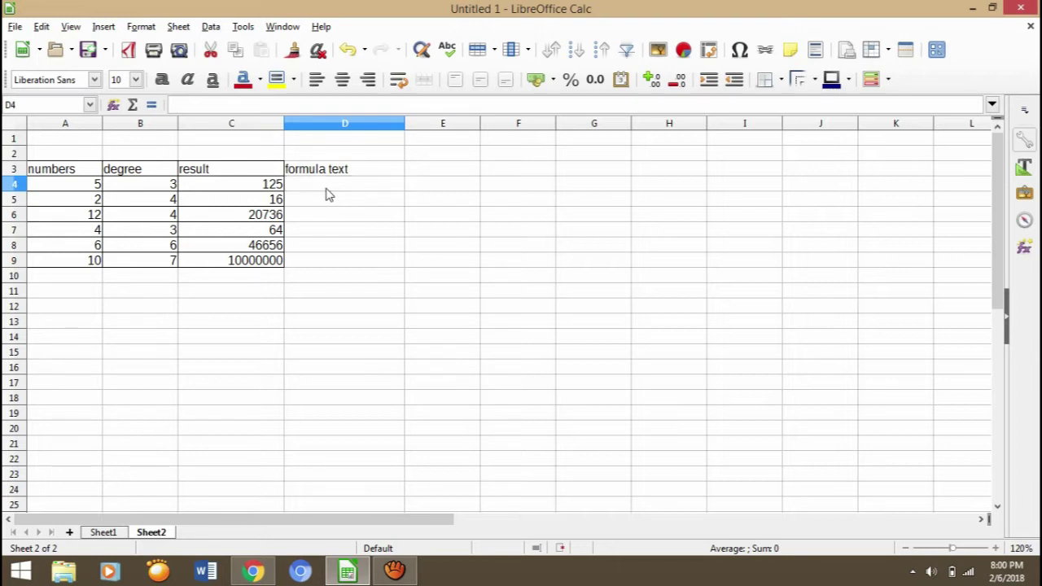
{"action": "type", "text": "form"}
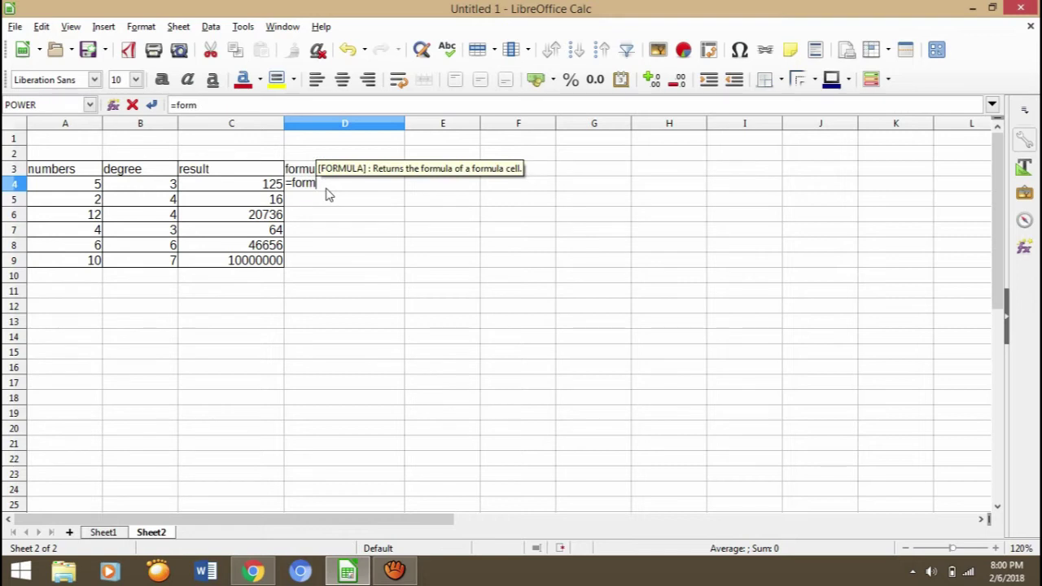
{"action": "key", "text": "Return"}
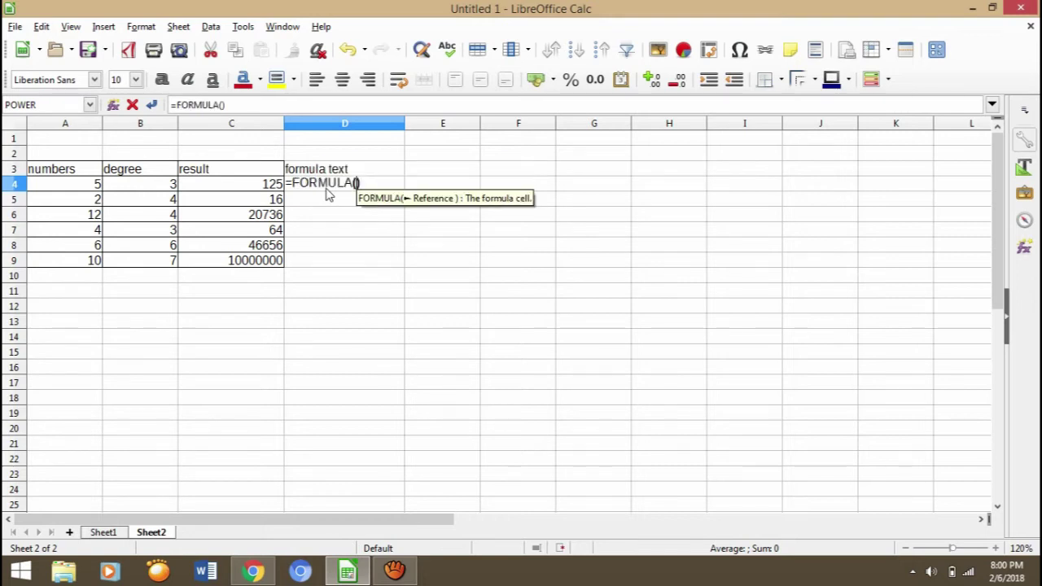
{"action": "left_click", "coordinate": [255, 190]}
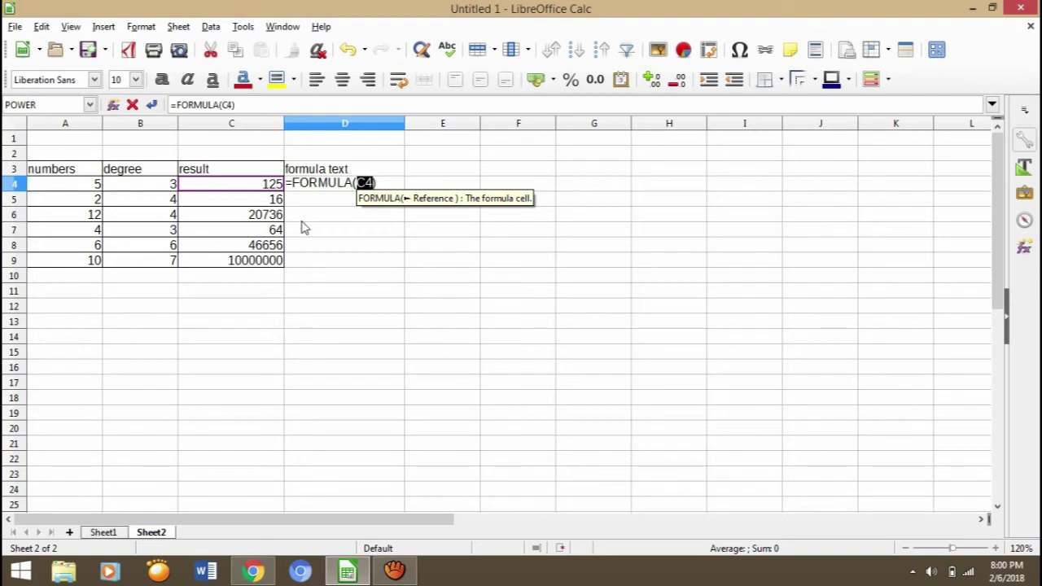
{"action": "key", "text": "Return"}
{"action": "key", "text": "Up"}
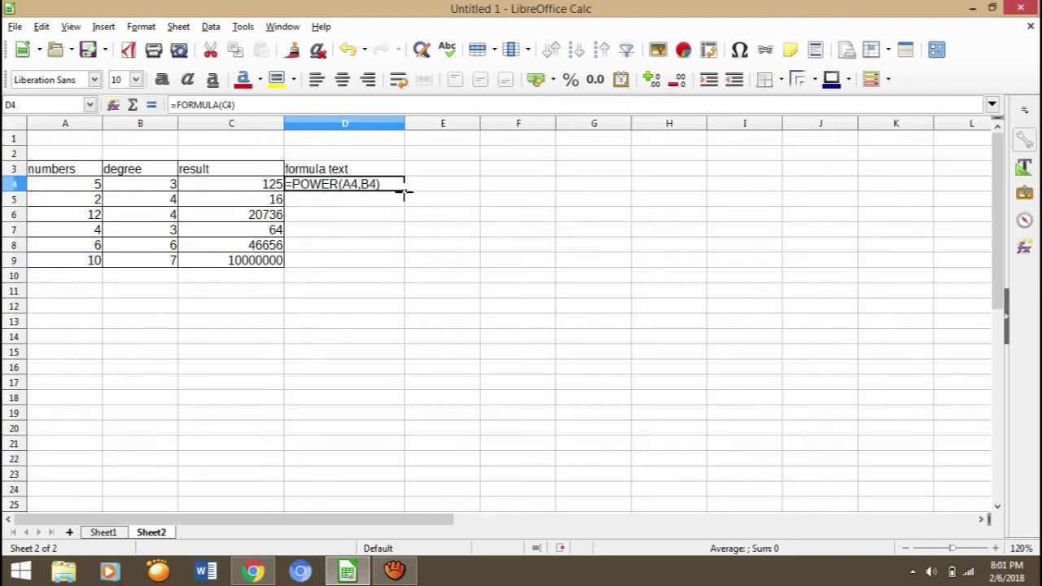
{"action": "left_click_drag", "start_coordinate": [403, 191], "coordinate": [401, 267]}
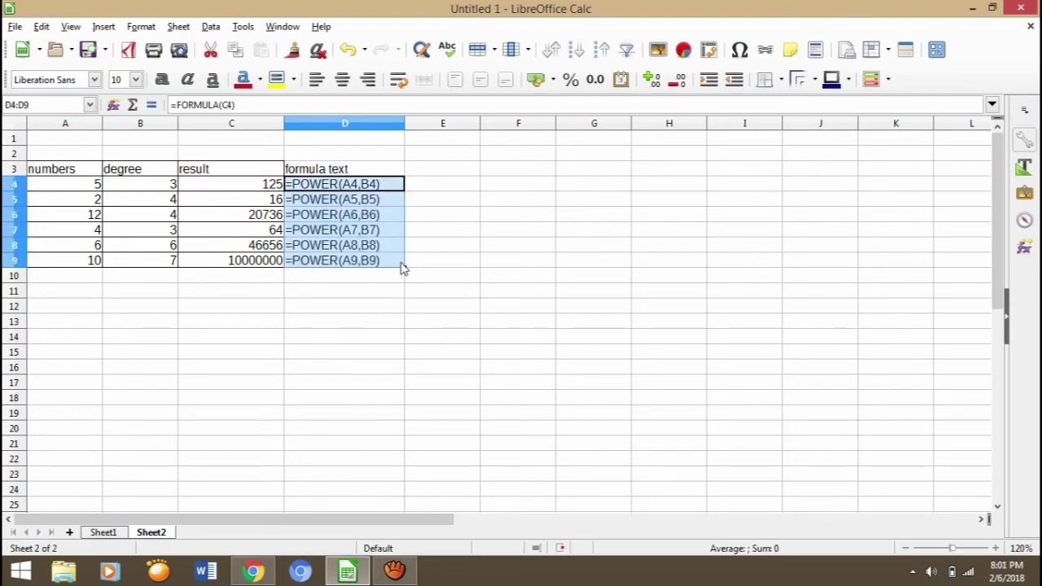
Examine the entries of the formula text column from D4 to D9
{"action": "left_click", "coordinate": [505, 295]}
{"action": "left_click", "coordinate": [312, 308]}
{"action": "key", "text": "Up"}
{"action": "key", "text": "Up"}
{"action": "key", "text": "Up"}
{"action": "key", "text": "Up"}
{"action": "key", "text": "Up"}
{"action": "key", "text": "Up"}
{"action": "key", "text": "Up"}
{"action": "key", "text": "Up"}
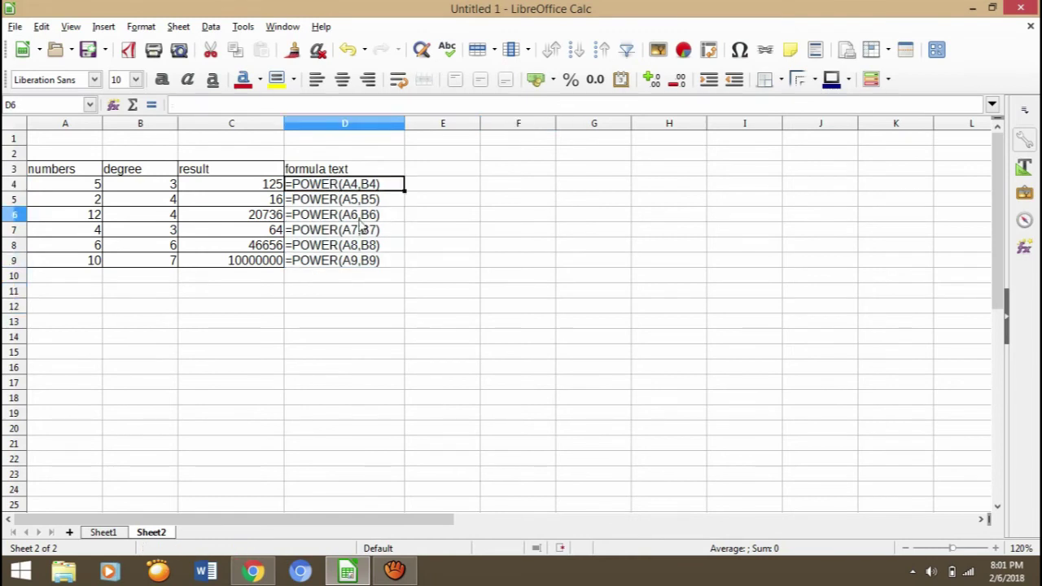
{"action": "key", "text": "Down"}
{"action": "key", "text": "Down"}
{"action": "key", "text": "Down"}
{"action": "key", "text": "Down"}
{"action": "key", "text": "Down"}
{"action": "key", "text": "Up"}
{"action": "key", "text": "Up"}
{"action": "key", "text": "Up"}
{"action": "key", "text": "shift+Down"}
{"action": "key", "text": "Down"}
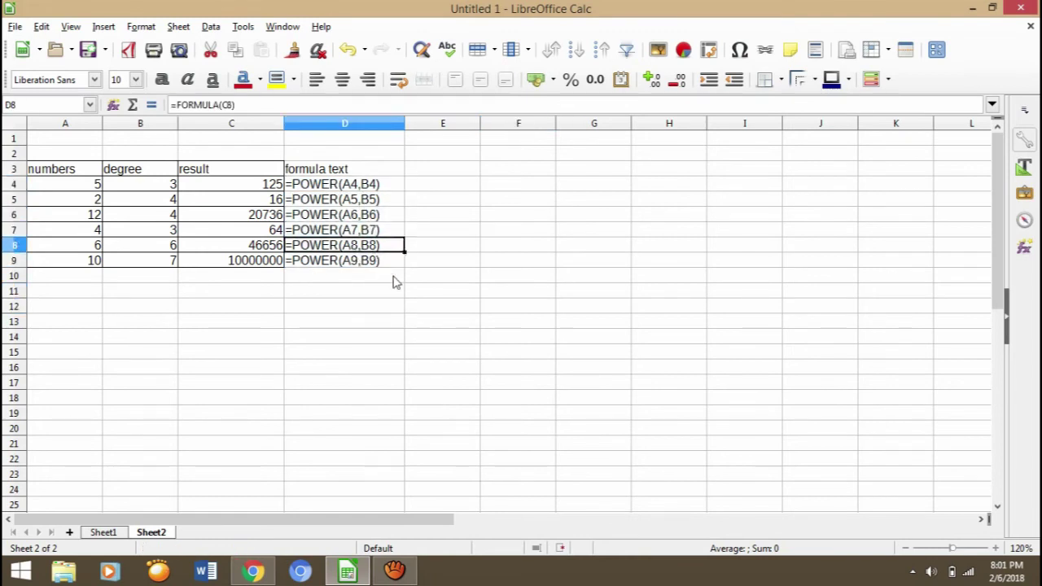
{"action": "left_click", "coordinate": [476, 280]}
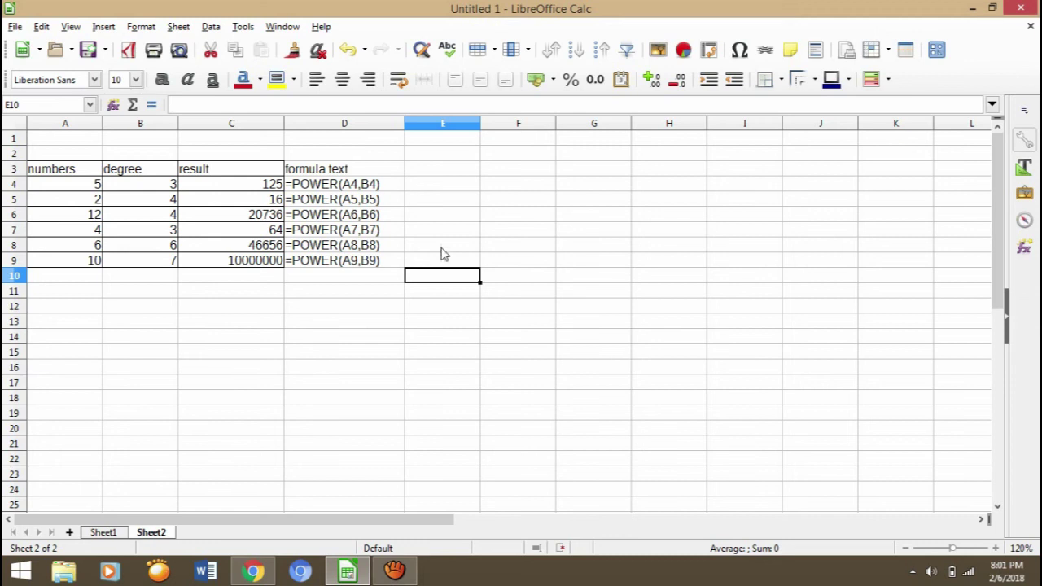
{"action": "left_click", "coordinate": [410, 575]}
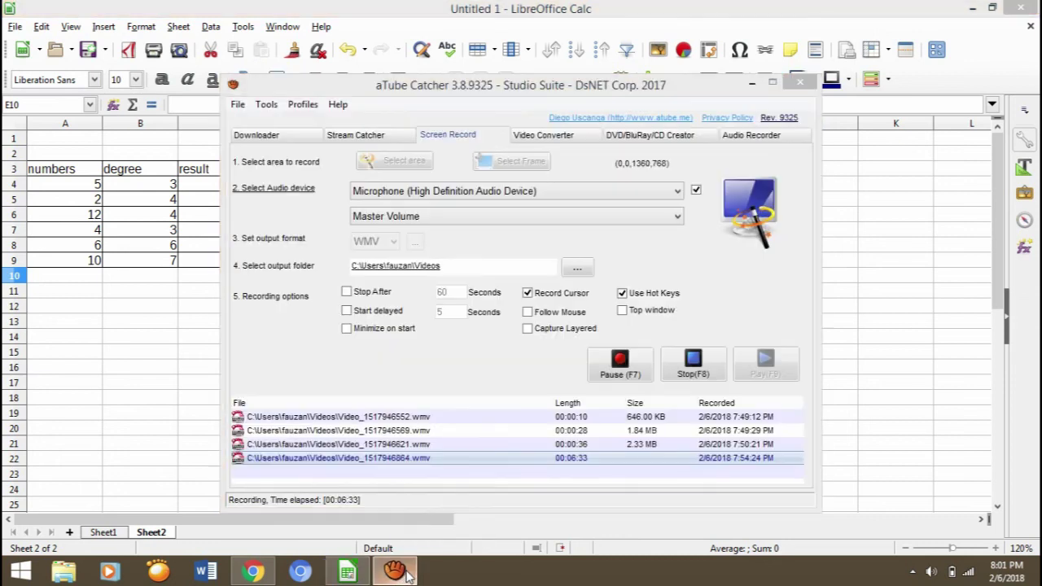
{"action": "left_click", "coordinate": [616, 368]}
{"action": "key", "text": "F7"}
{"action": "left_click", "coordinate": [549, 296]}
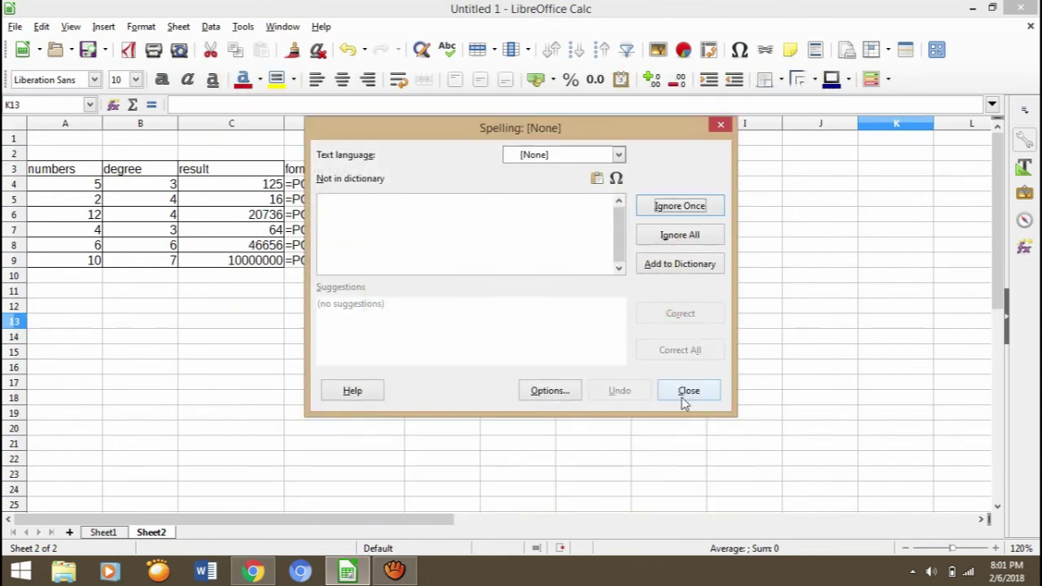
{"action": "left_click", "coordinate": [688, 411]}
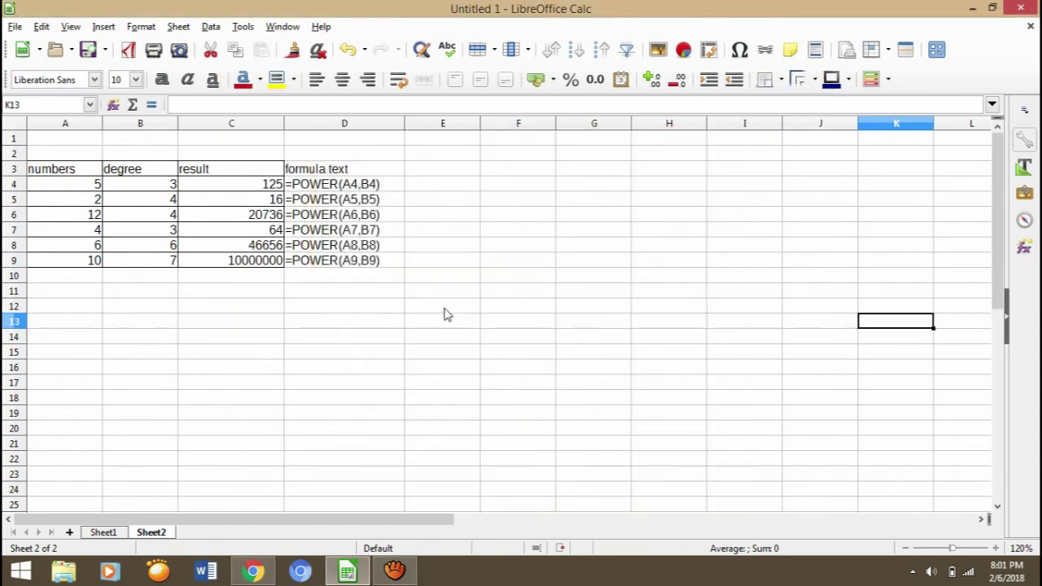